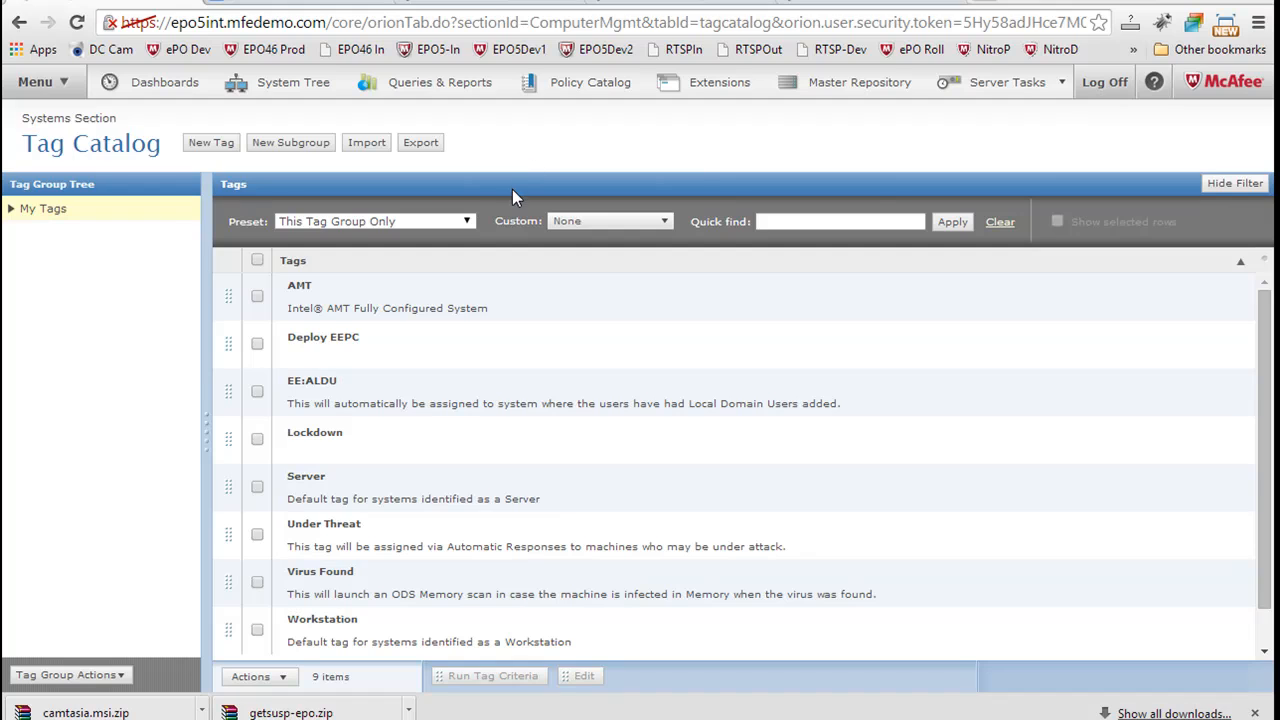
Step: Examine the tags in the Tag Catalog, including the Under Threat and Virus Found entries
{"action": "left_click", "coordinate": [60, 85]}
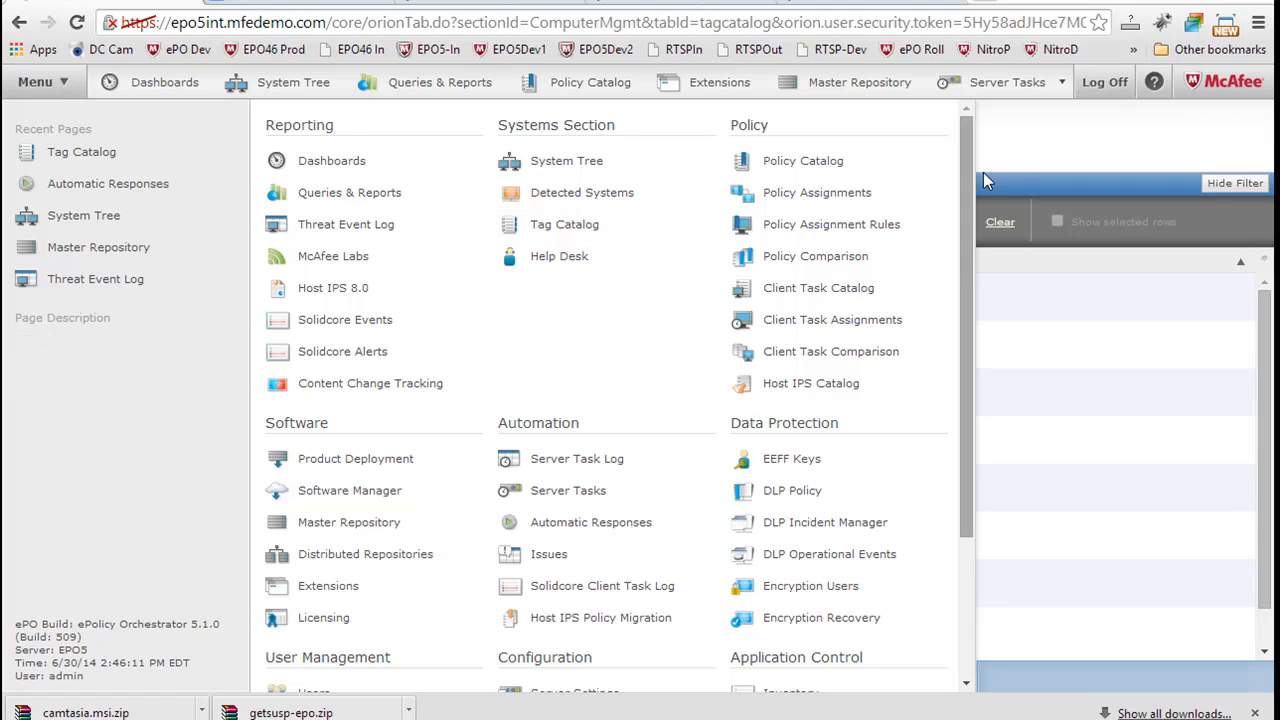
{"action": "left_click", "coordinate": [1034, 143]}
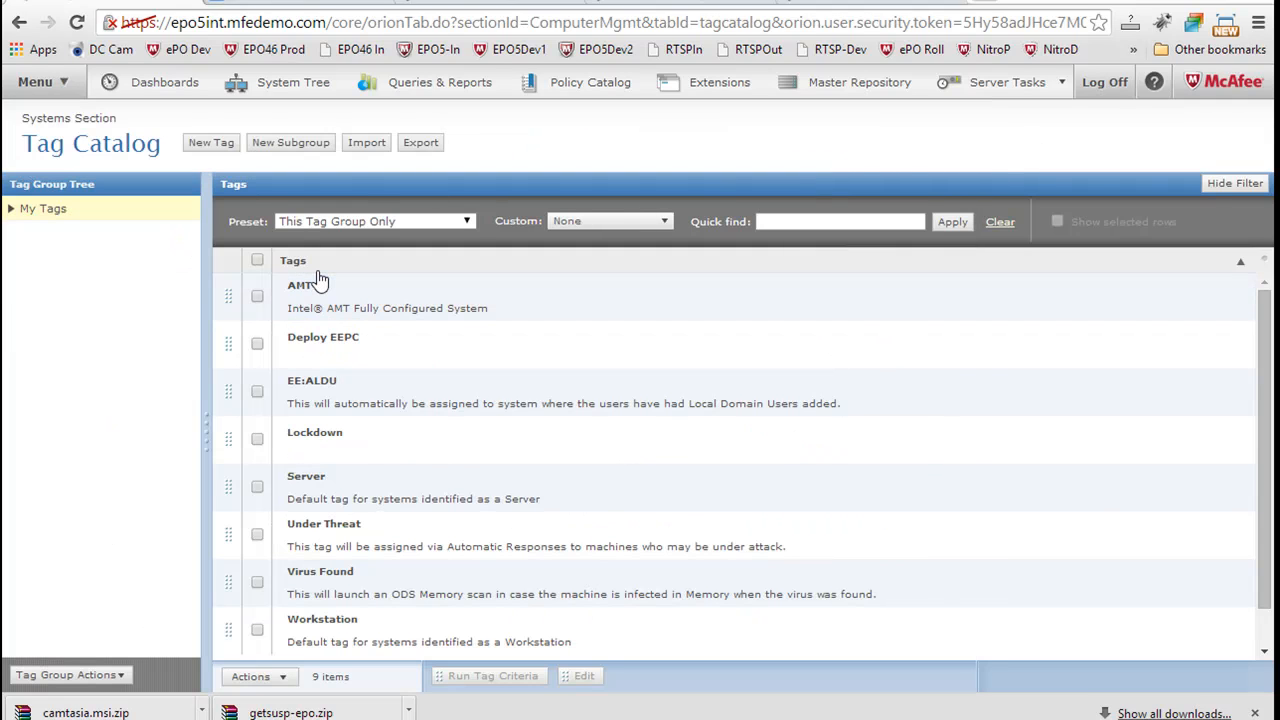
{"action": "scroll", "coordinate": [318, 280], "scroll_direction": "down", "scroll_amount": 1}
{"action": "left_click", "coordinate": [486, 634]}
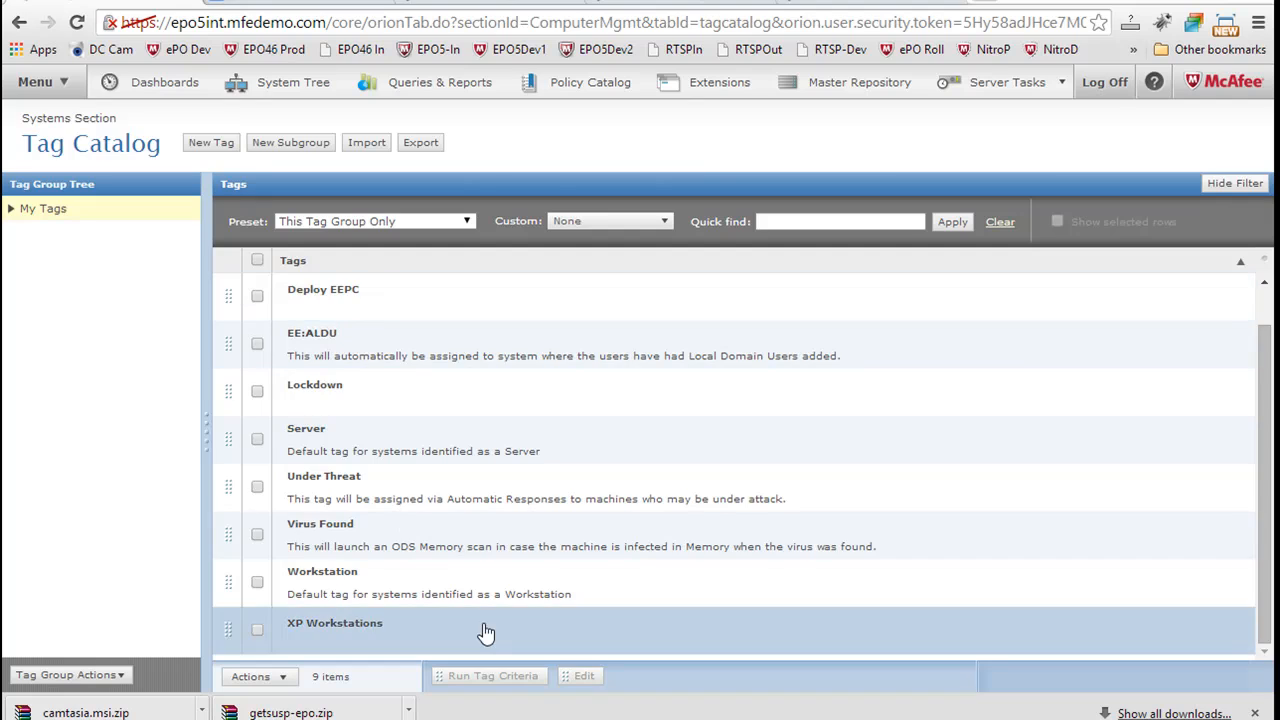
{"action": "left_click", "coordinate": [498, 426]}
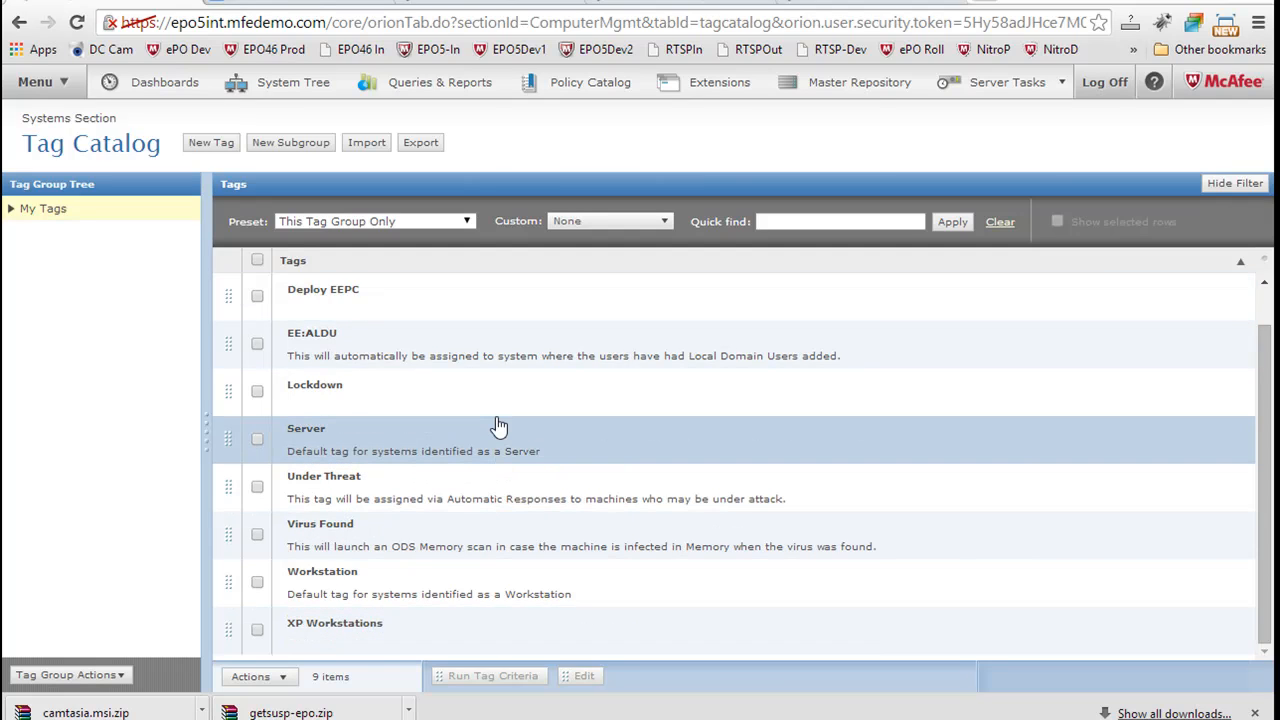
{"action": "left_click", "coordinate": [282, 490]}
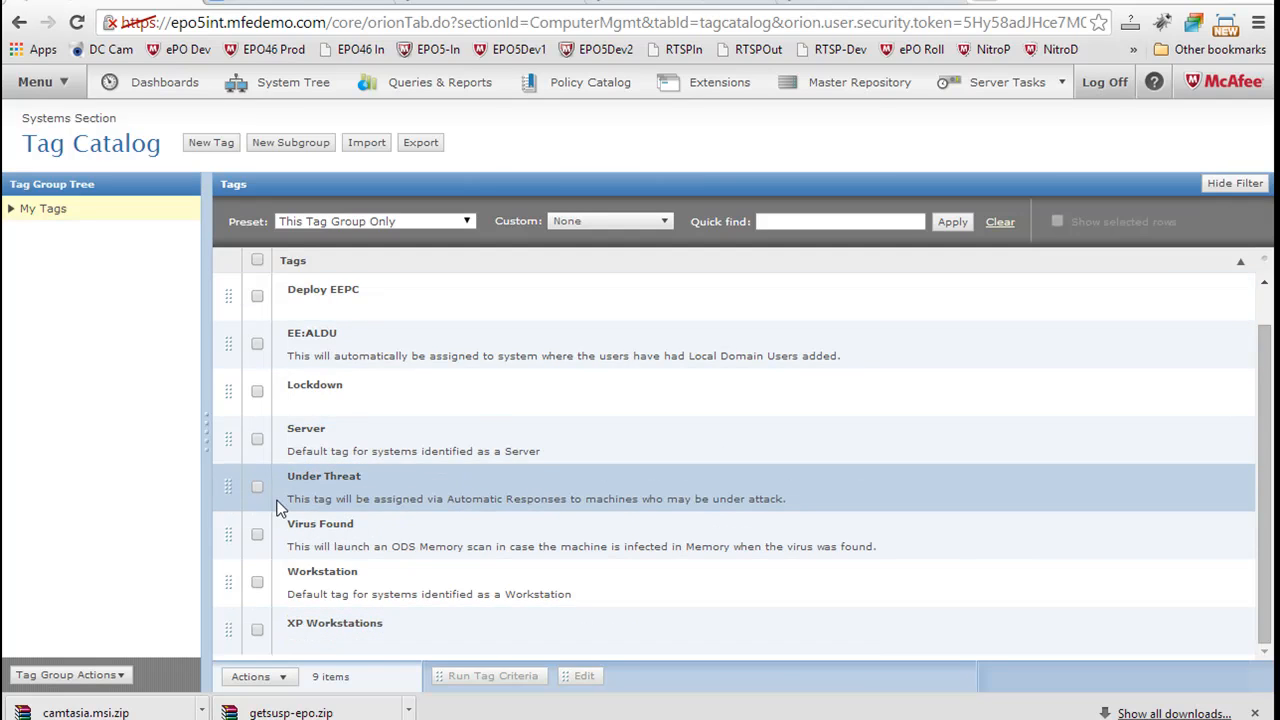
{"action": "left_click", "coordinate": [305, 530]}
{"action": "left_click", "coordinate": [302, 476]}
{"action": "left_click", "coordinate": [305, 550]}
{"action": "left_click", "coordinate": [324, 507]}
{"action": "left_click", "coordinate": [304, 526]}
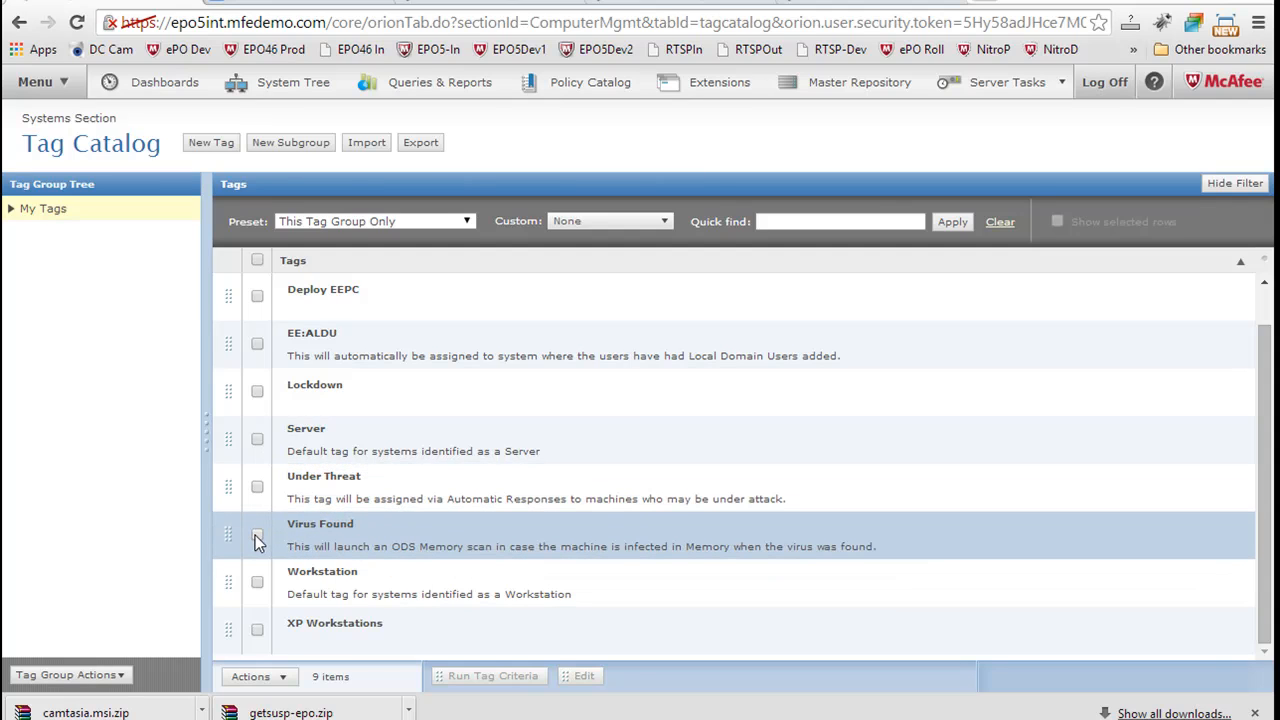
Step: Open the Virus Found tag for editing and review its description and criteria
{"action": "double_click", "coordinate": [313, 535]}
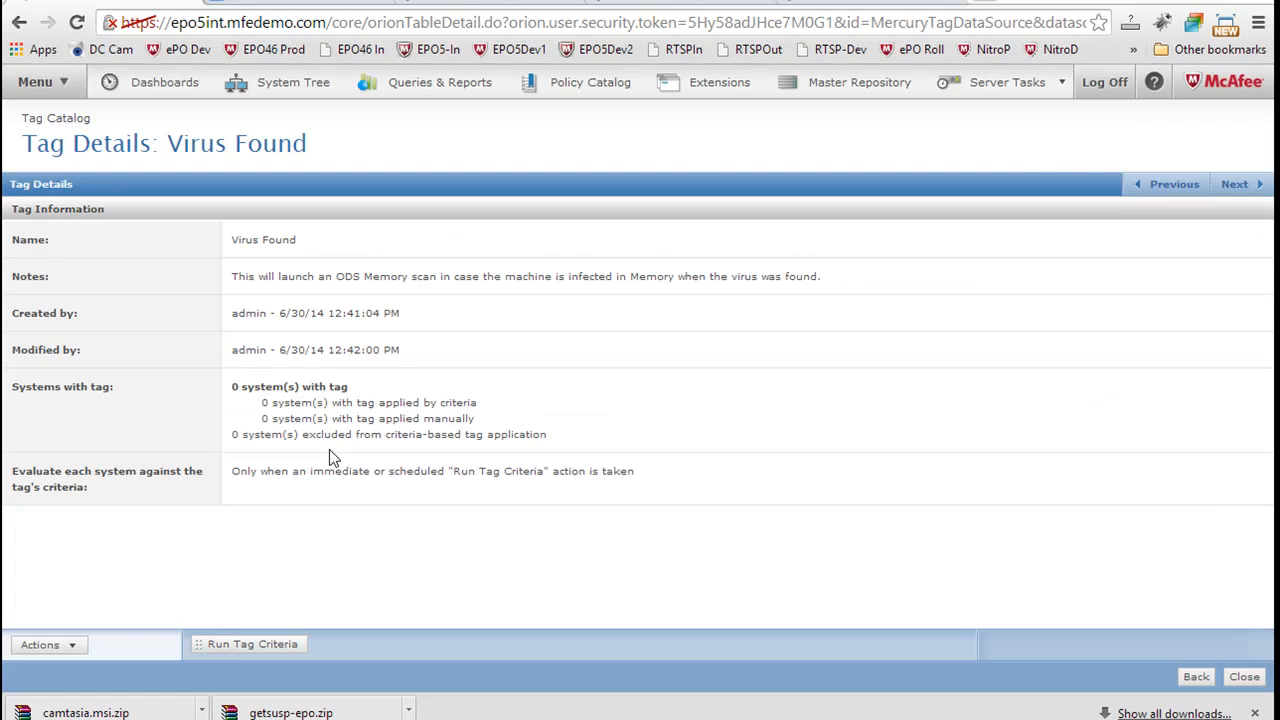
{"action": "left_click", "coordinate": [76, 646]}
{"action": "left_click", "coordinate": [50, 565]}
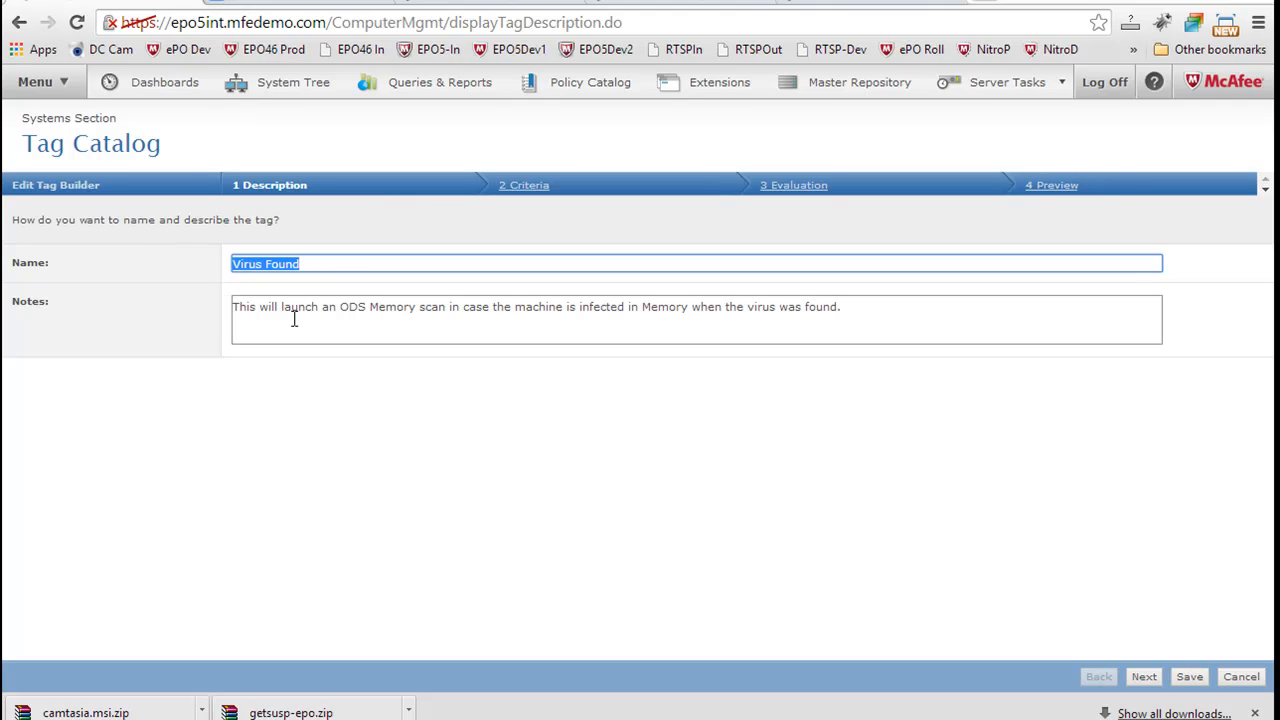
{"action": "left_click_drag", "start_coordinate": [268, 308], "coordinate": [840, 309]}
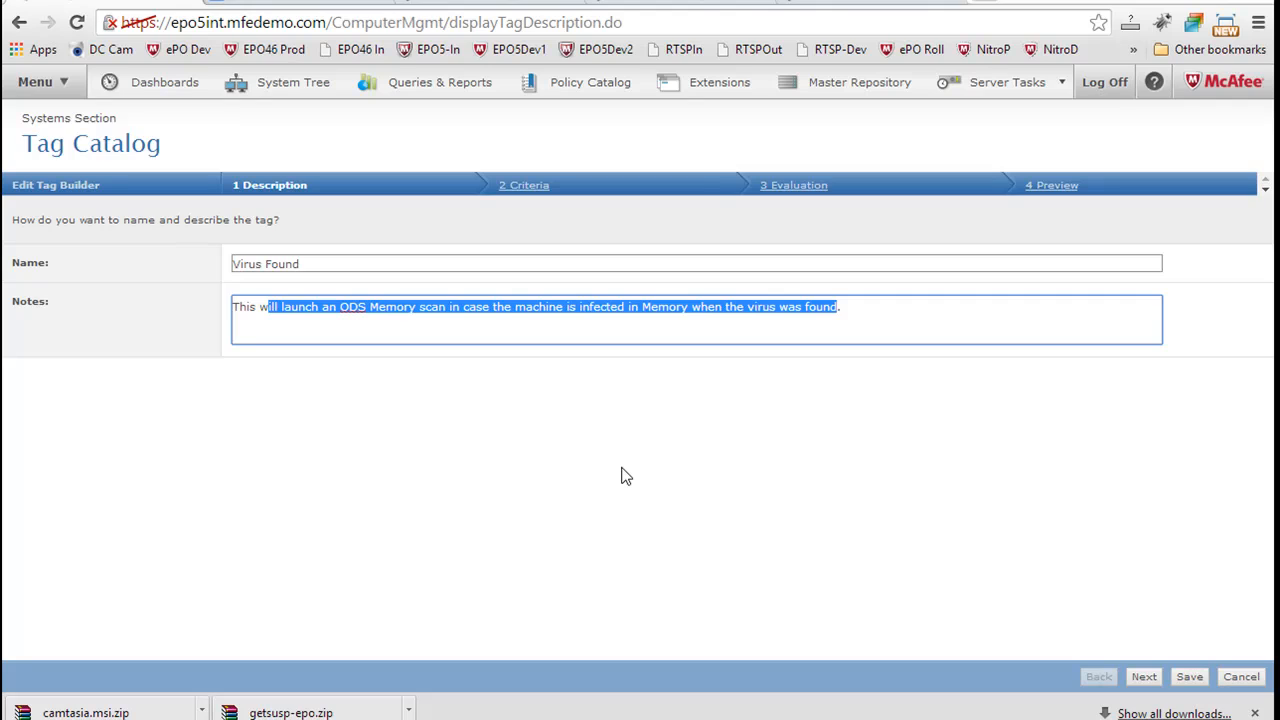
{"action": "left_click", "coordinate": [528, 188]}
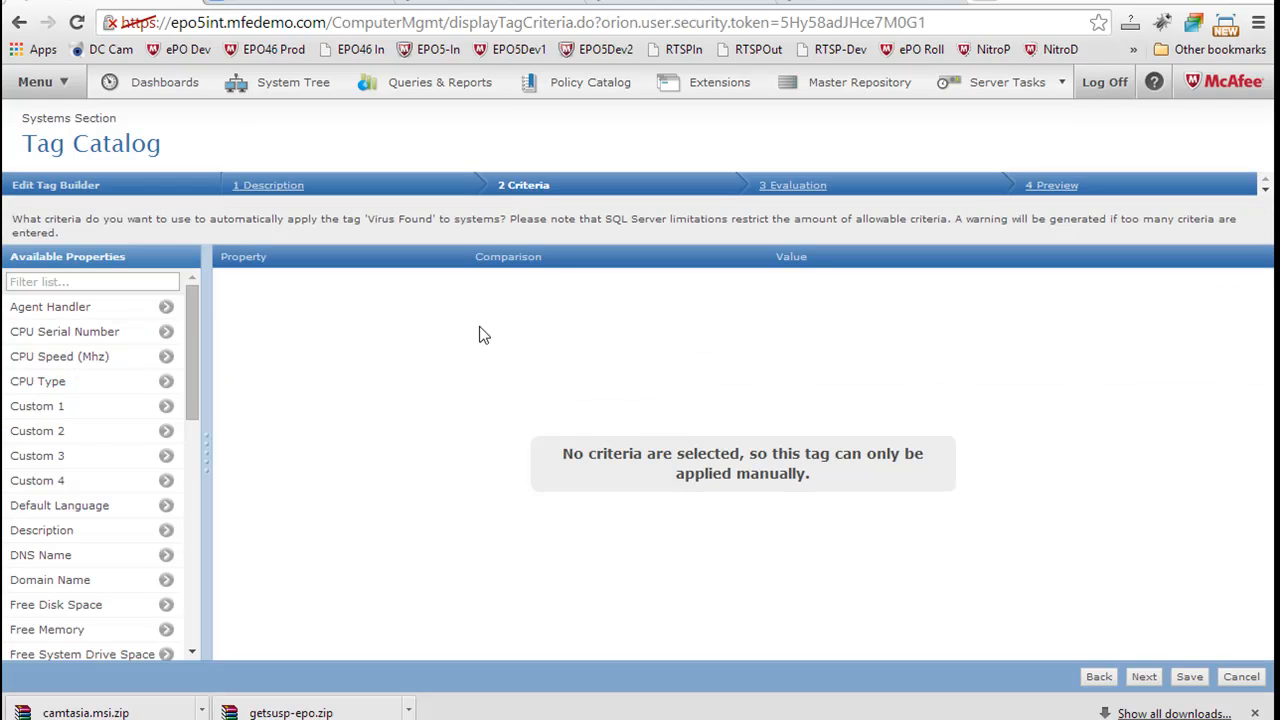
Step: Try adding an Is Laptop criterion to the Virus Found tag and remove it again
{"action": "left_click_drag", "start_coordinate": [193, 346], "coordinate": [201, 438]}
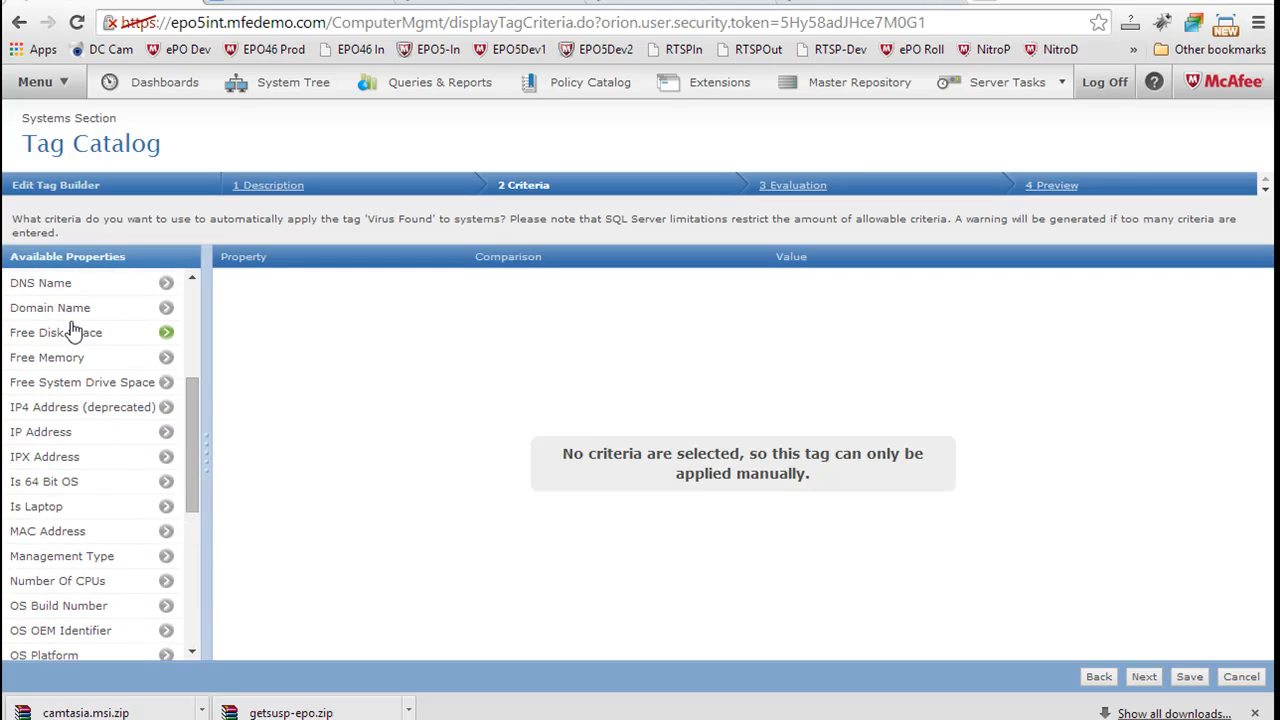
{"action": "left_click", "coordinate": [63, 508]}
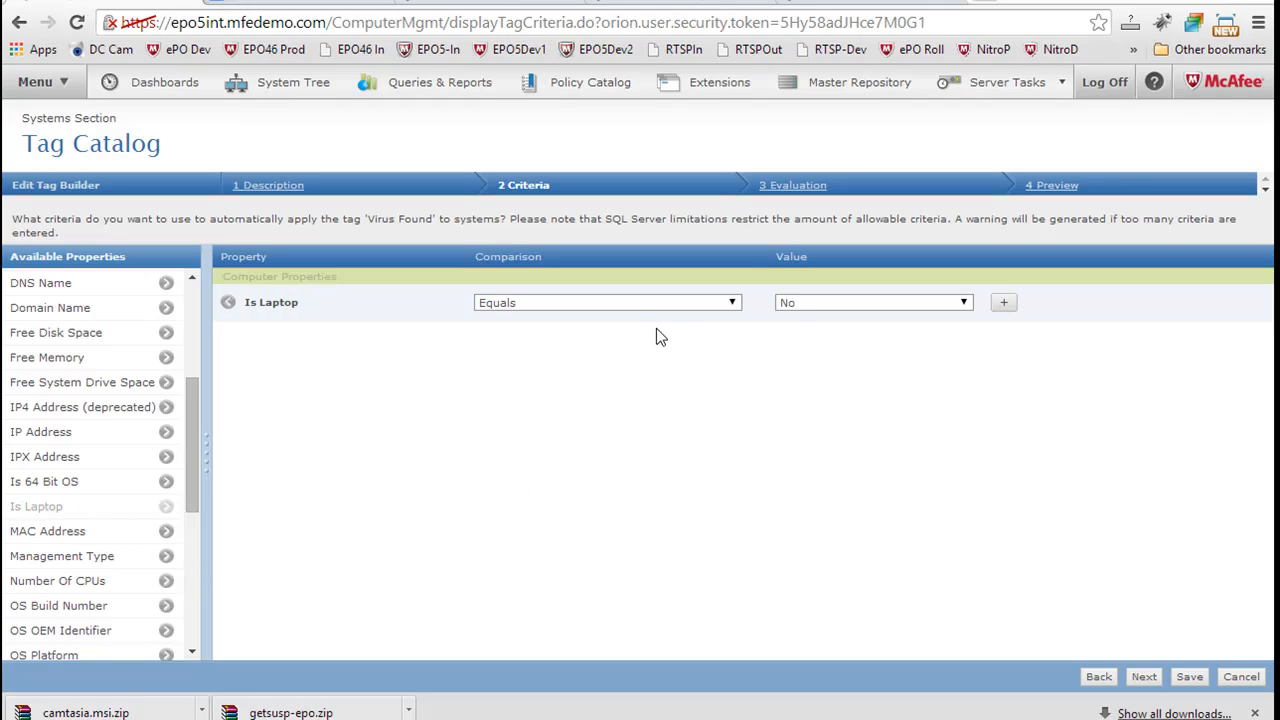
{"action": "left_click", "coordinate": [789, 304]}
{"action": "left_click", "coordinate": [790, 331]}
{"action": "left_click", "coordinate": [228, 303]}
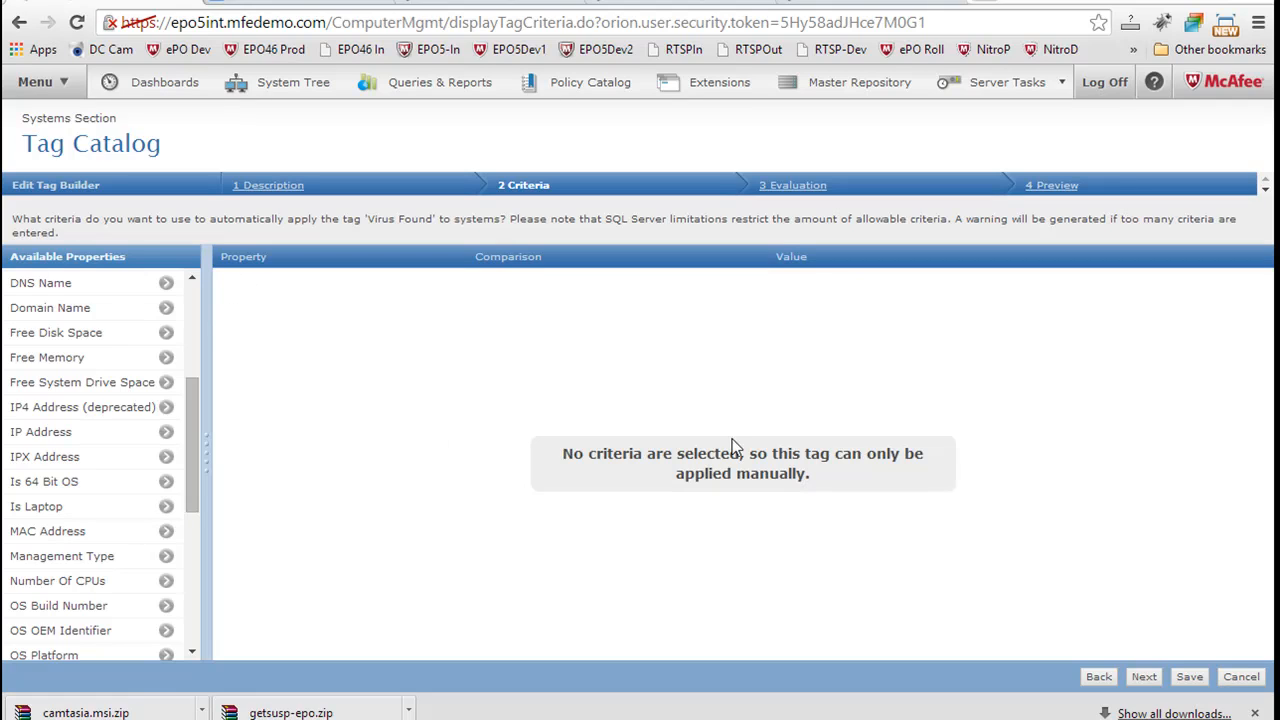
Step: Review the Virus Found tag's evaluation settings and preview, leaving the tag builder without saving
{"action": "left_click", "coordinate": [1147, 677]}
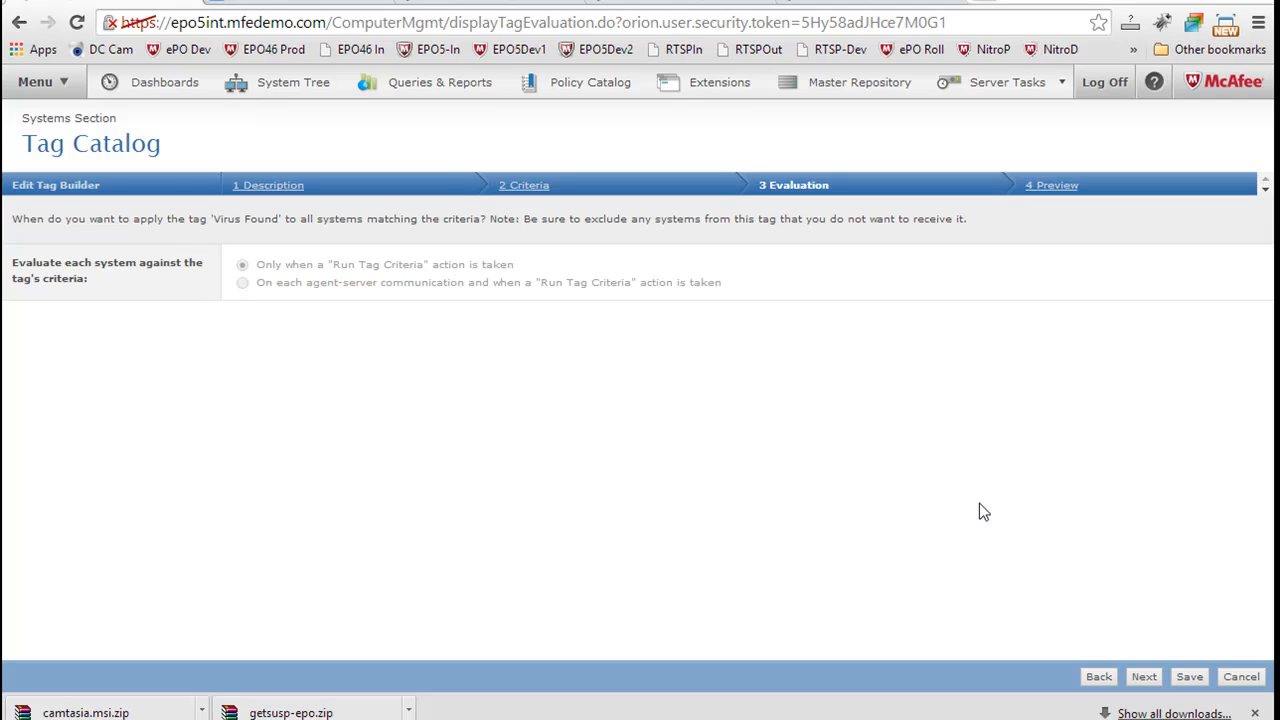
{"action": "left_click", "coordinate": [1145, 677]}
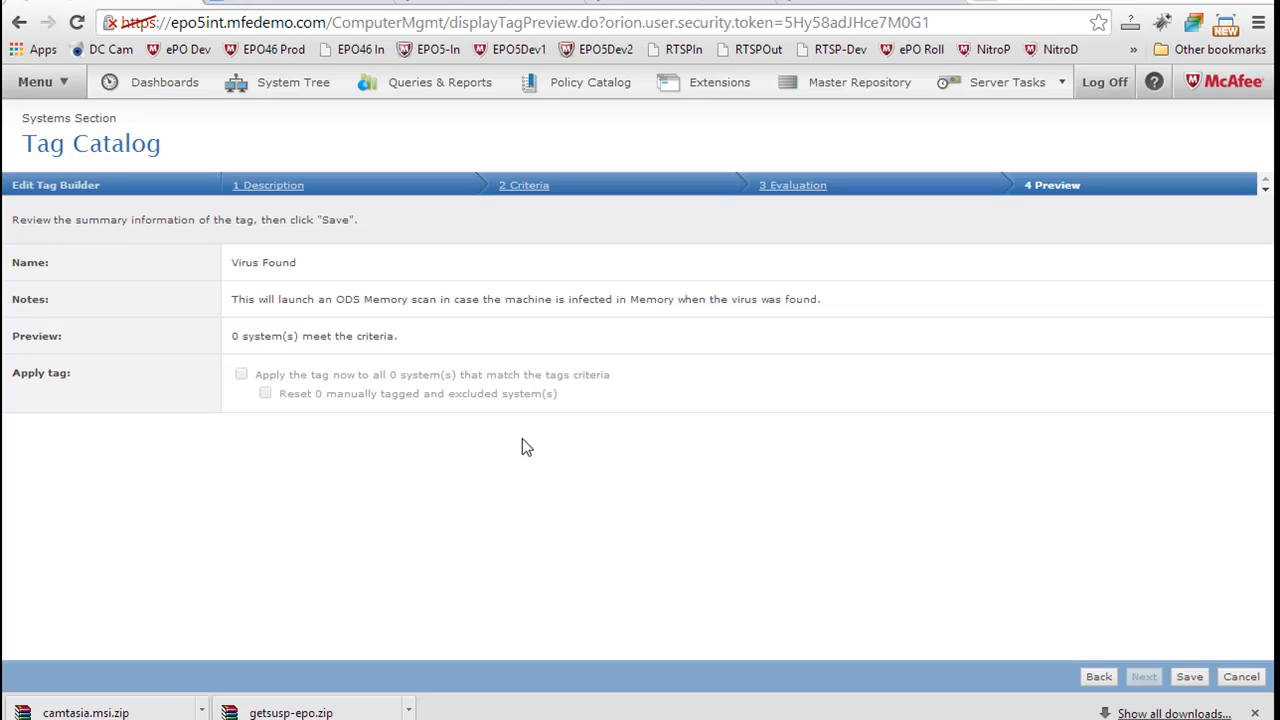
{"action": "left_click_drag", "start_coordinate": [222, 335], "coordinate": [435, 331]}
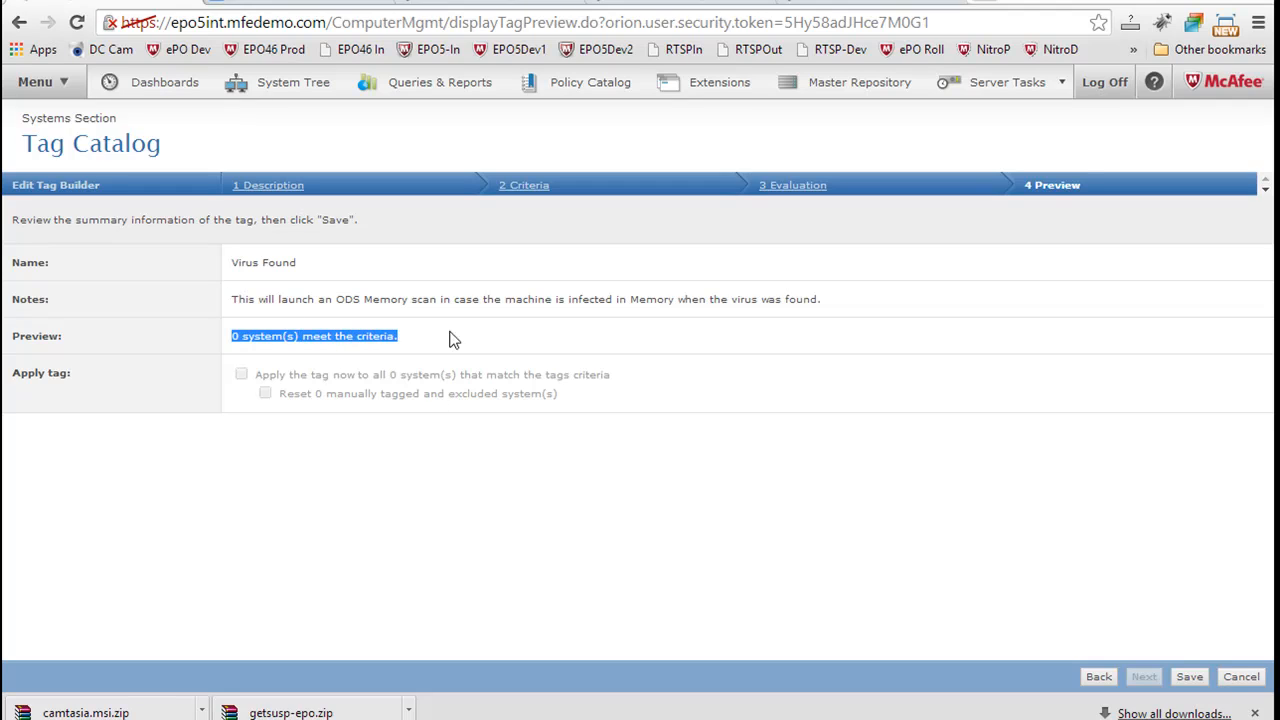
{"action": "left_click", "coordinate": [1238, 679]}
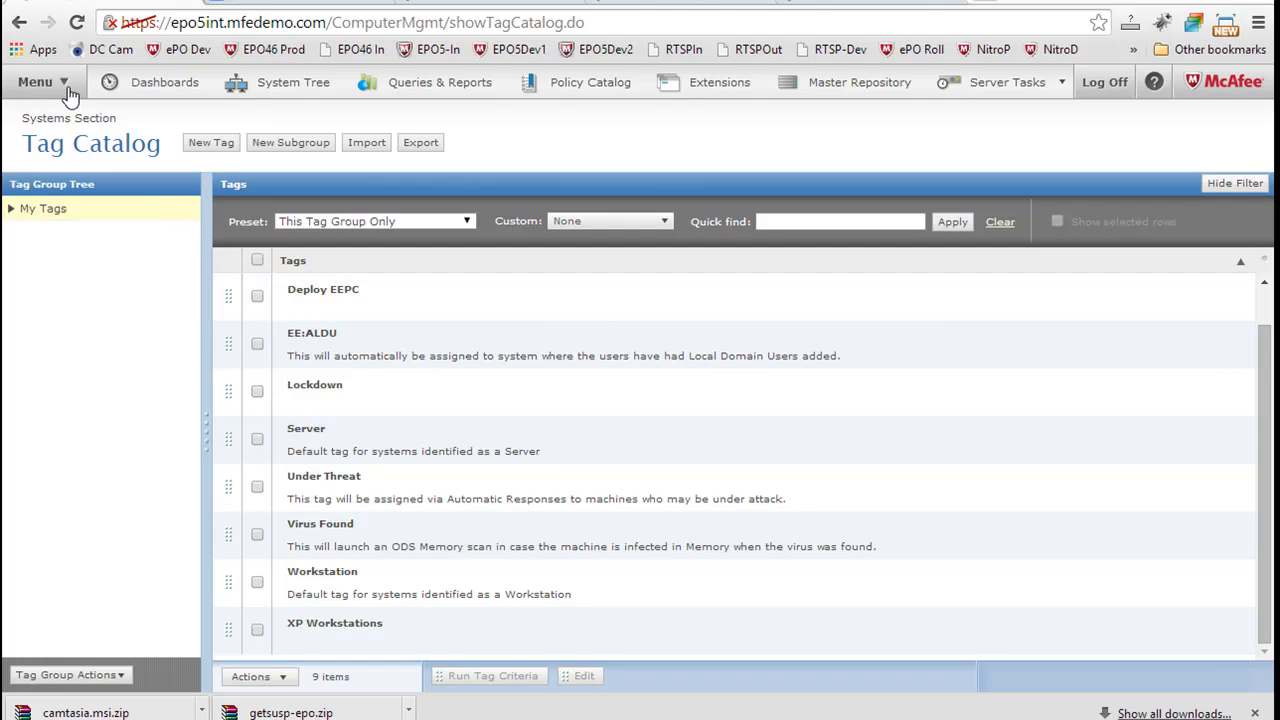
Step: Open the Virus Found Launch ODS automatic response for editing and proceed to its filter criteria
{"action": "left_click", "coordinate": [67, 88]}
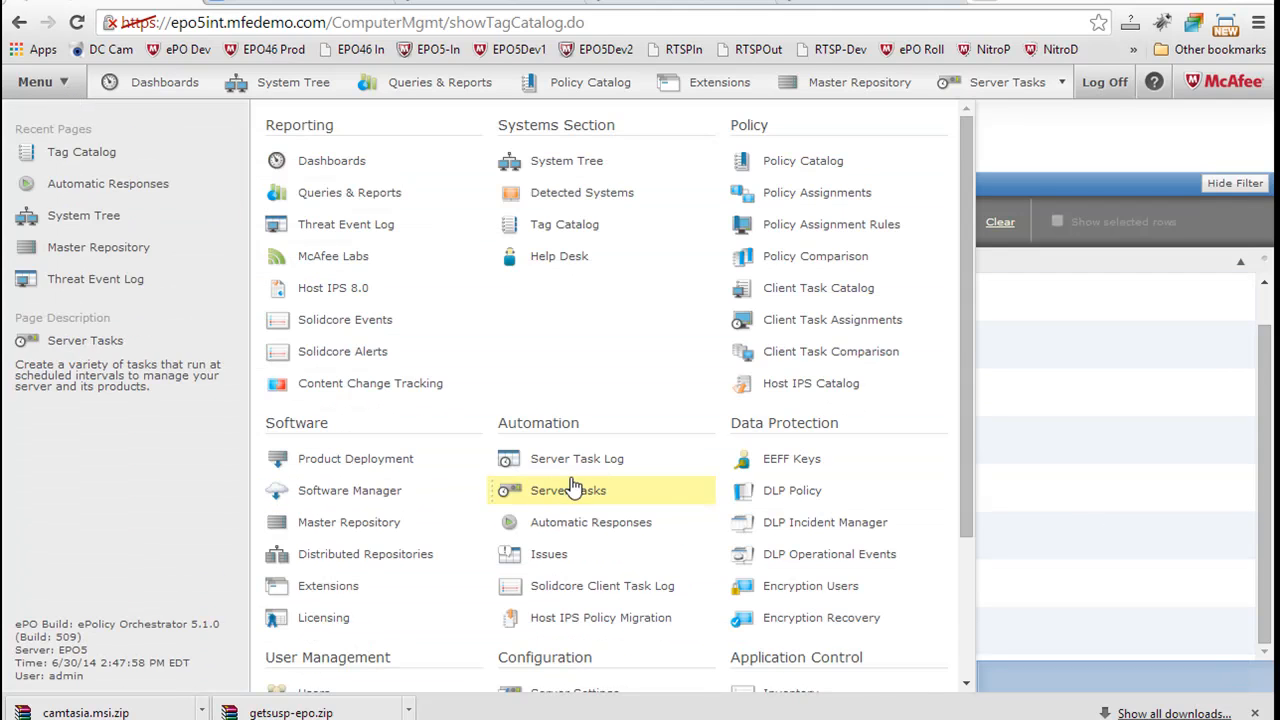
{"action": "left_click", "coordinate": [578, 538]}
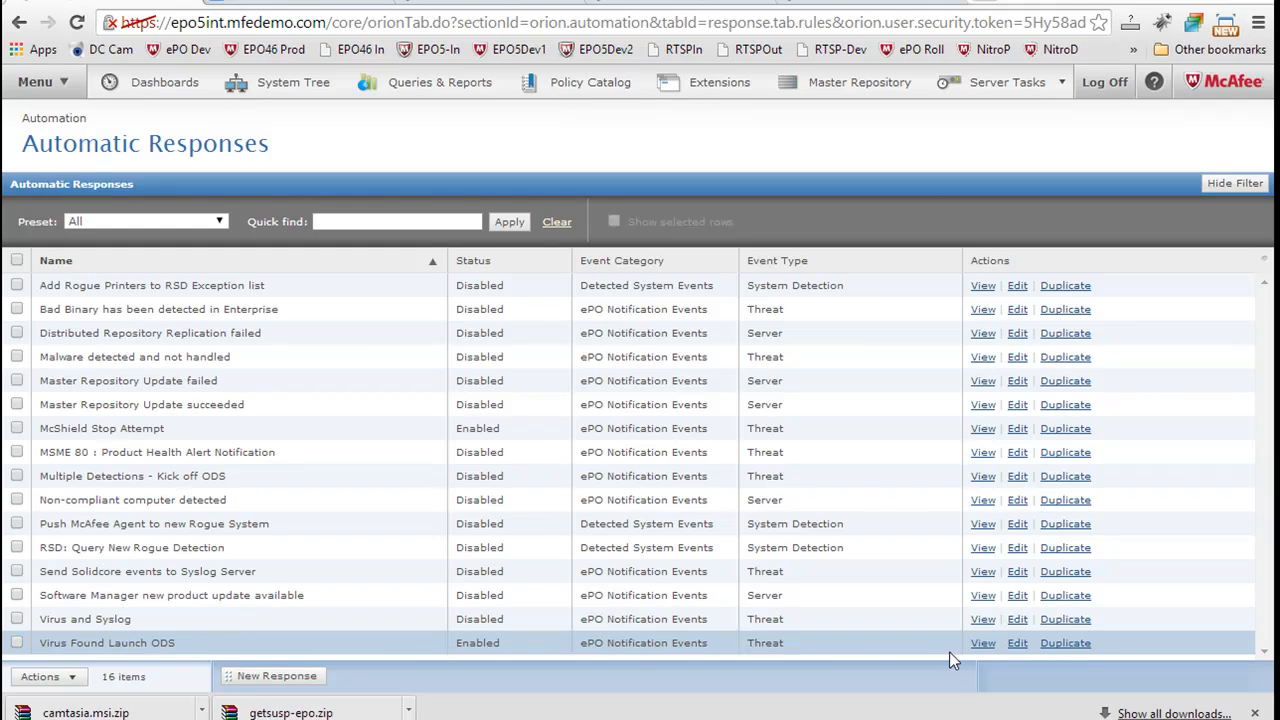
{"action": "left_click", "coordinate": [1017, 645]}
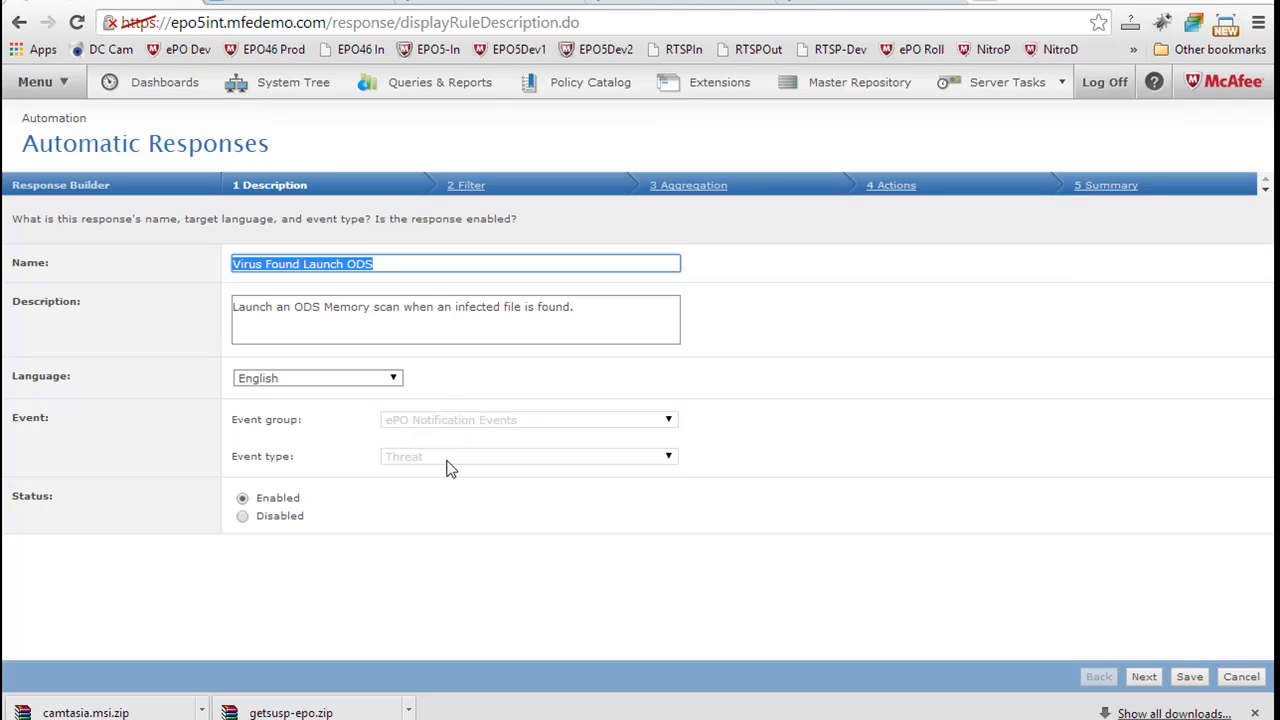
{"action": "left_click", "coordinate": [1145, 678]}
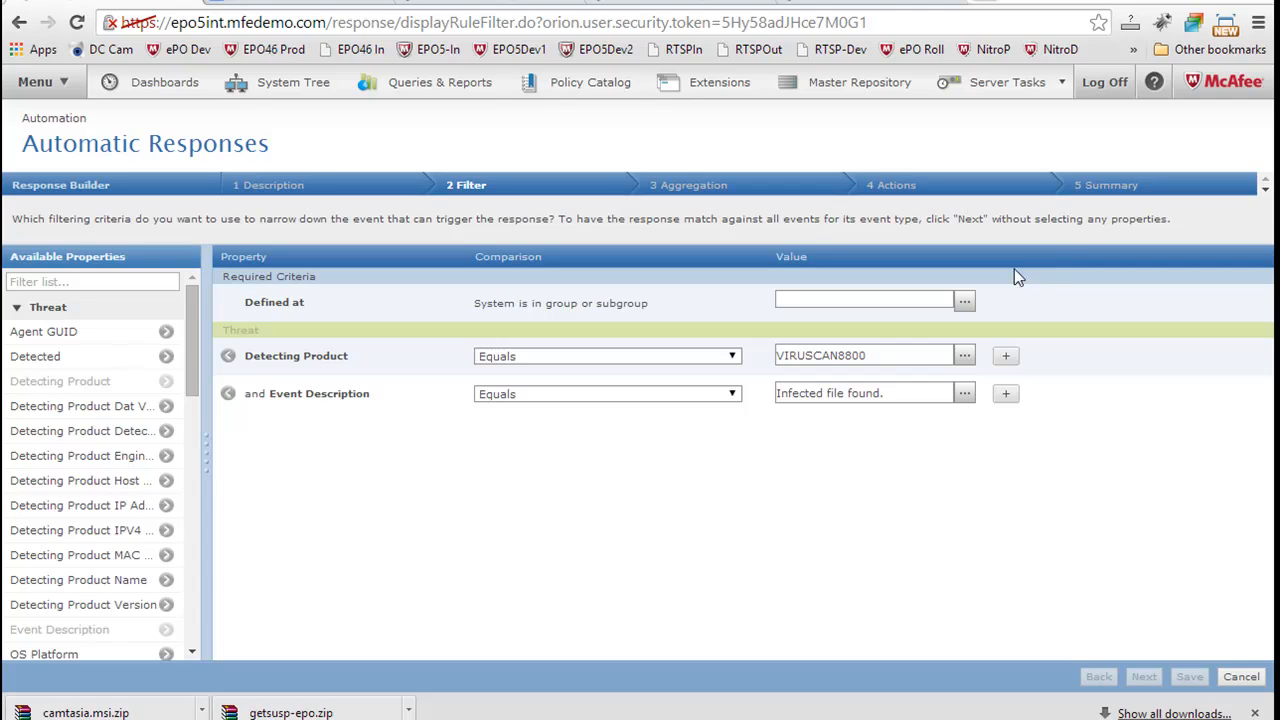
Step: Set the response filter's Defined at criterion to the My Organization group
{"action": "left_click", "coordinate": [966, 305]}
{"action": "left_click", "coordinate": [535, 286]}
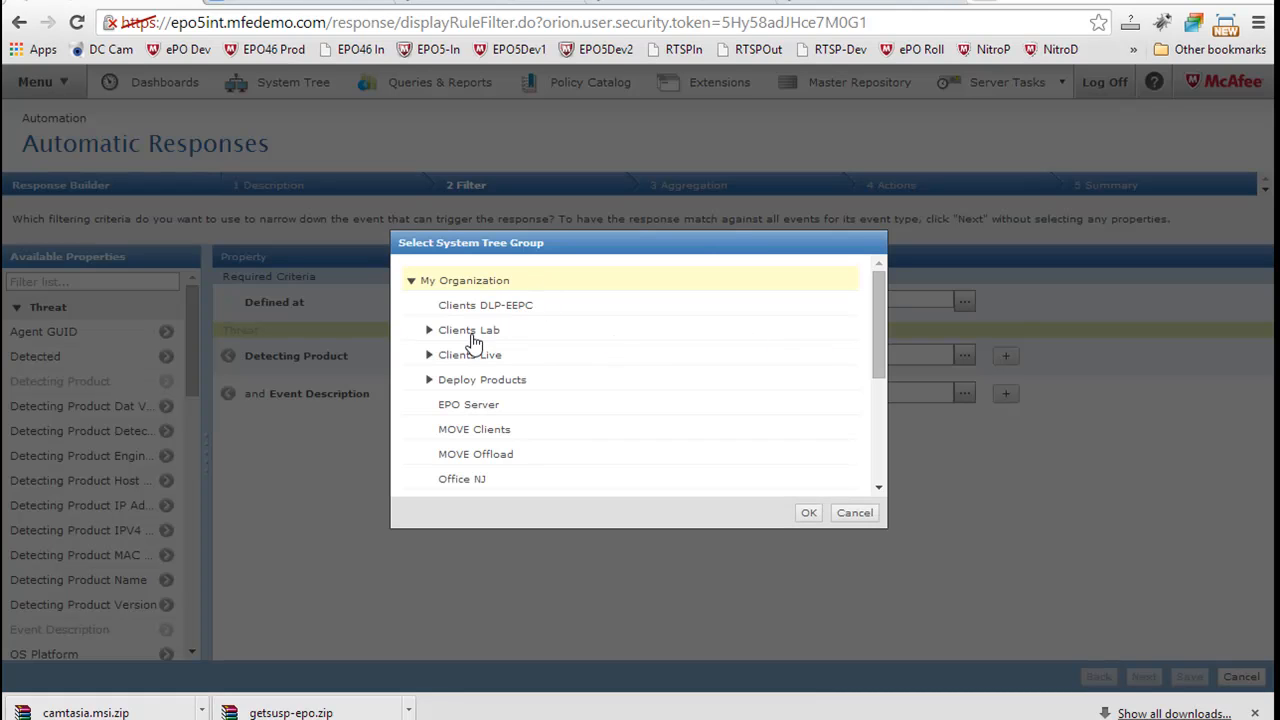
{"action": "left_click", "coordinate": [882, 390]}
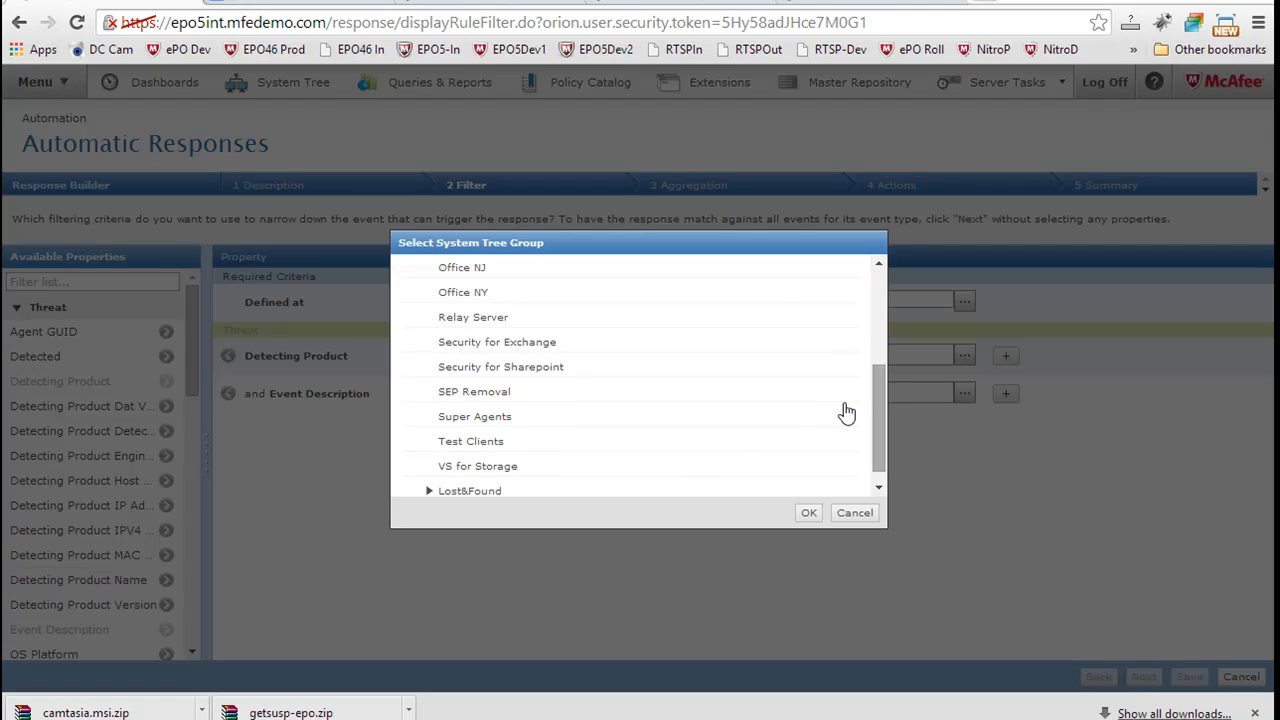
{"action": "left_click", "coordinate": [507, 298]}
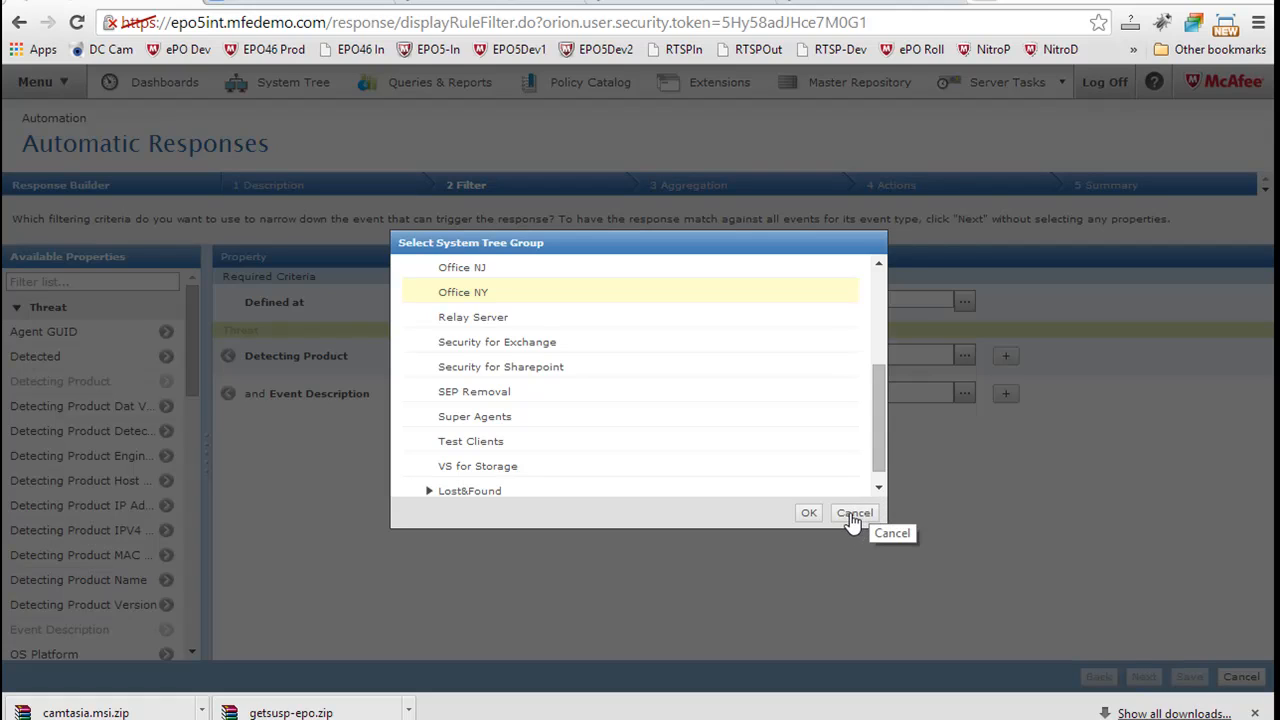
{"action": "left_click_drag", "start_coordinate": [879, 413], "coordinate": [879, 306]}
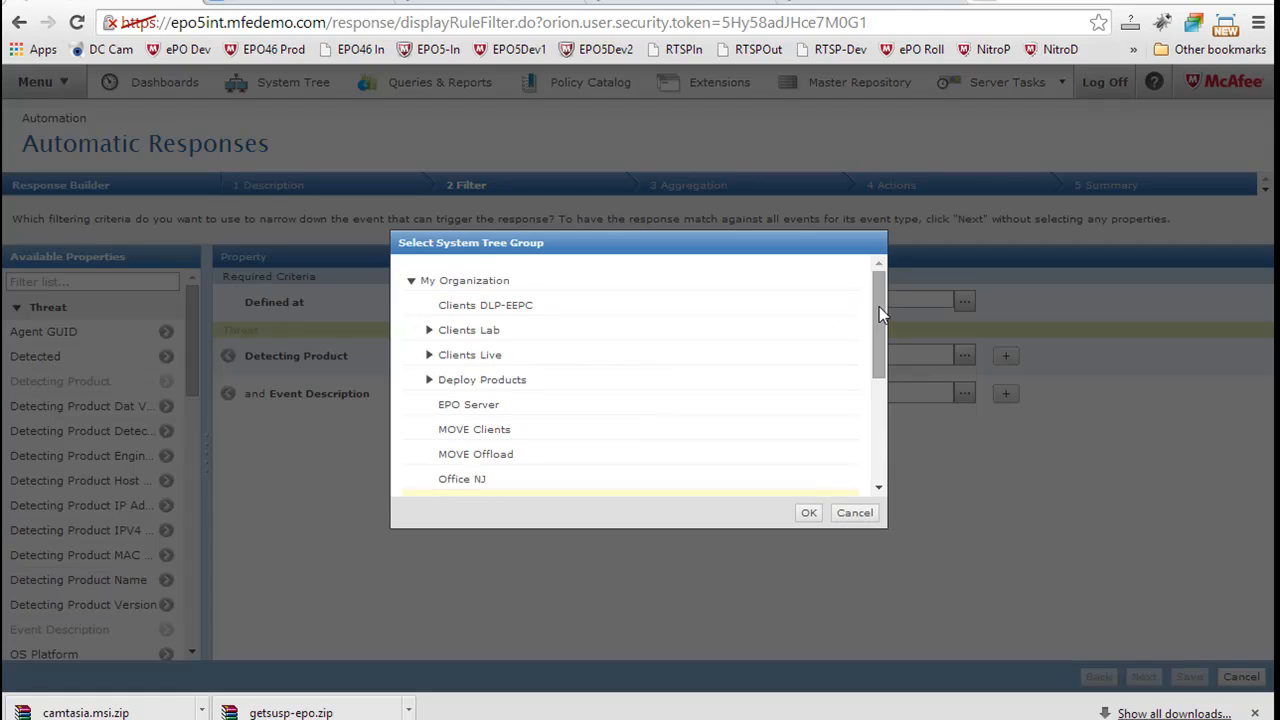
{"action": "left_click", "coordinate": [798, 280]}
{"action": "left_click", "coordinate": [810, 513]}
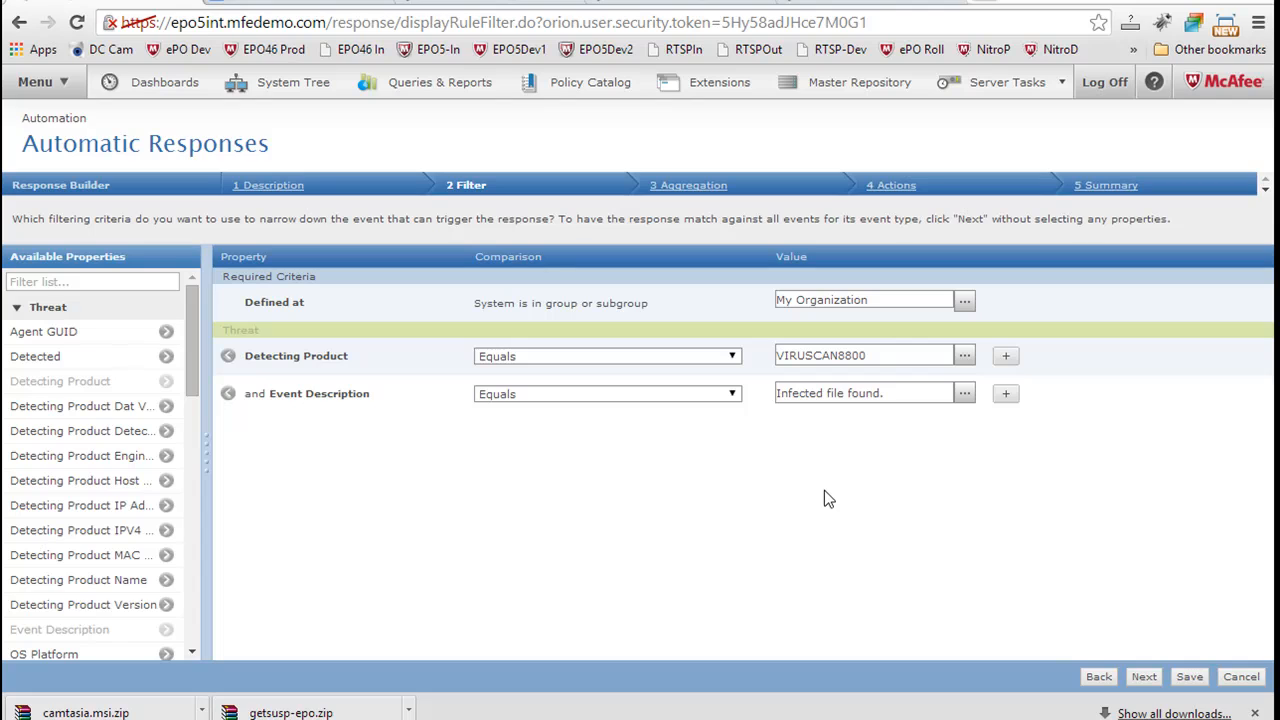
Step: Keep the aggregation settings, set the response's Apply Tag action to the Virus Found tag, and finish the response edit
{"action": "left_click", "coordinate": [1143, 678]}
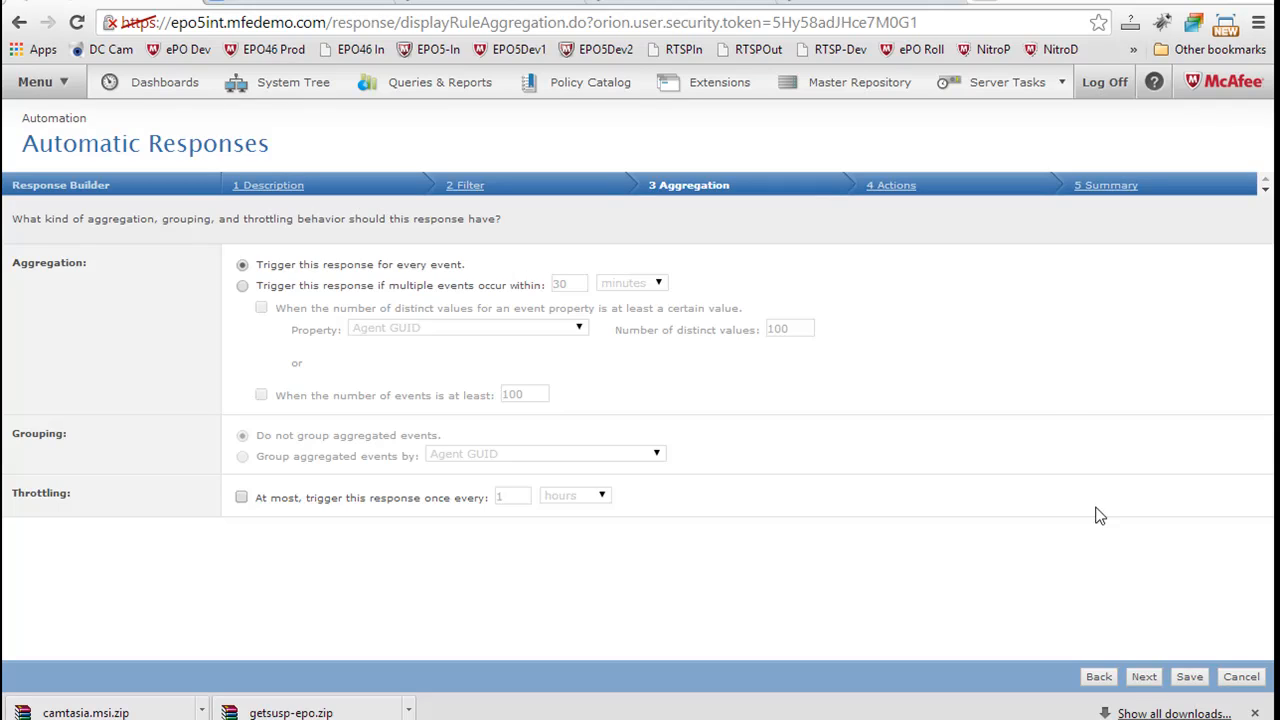
{"action": "left_click", "coordinate": [1143, 677]}
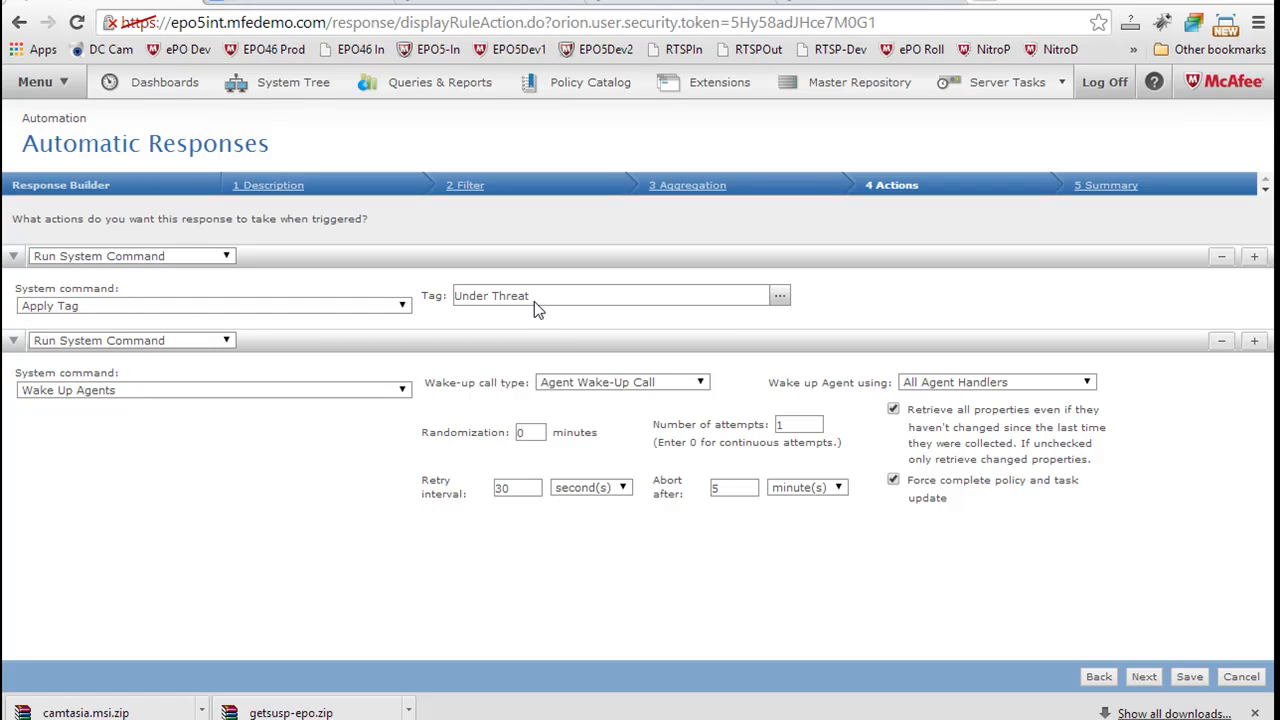
{"action": "left_click", "coordinate": [779, 295]}
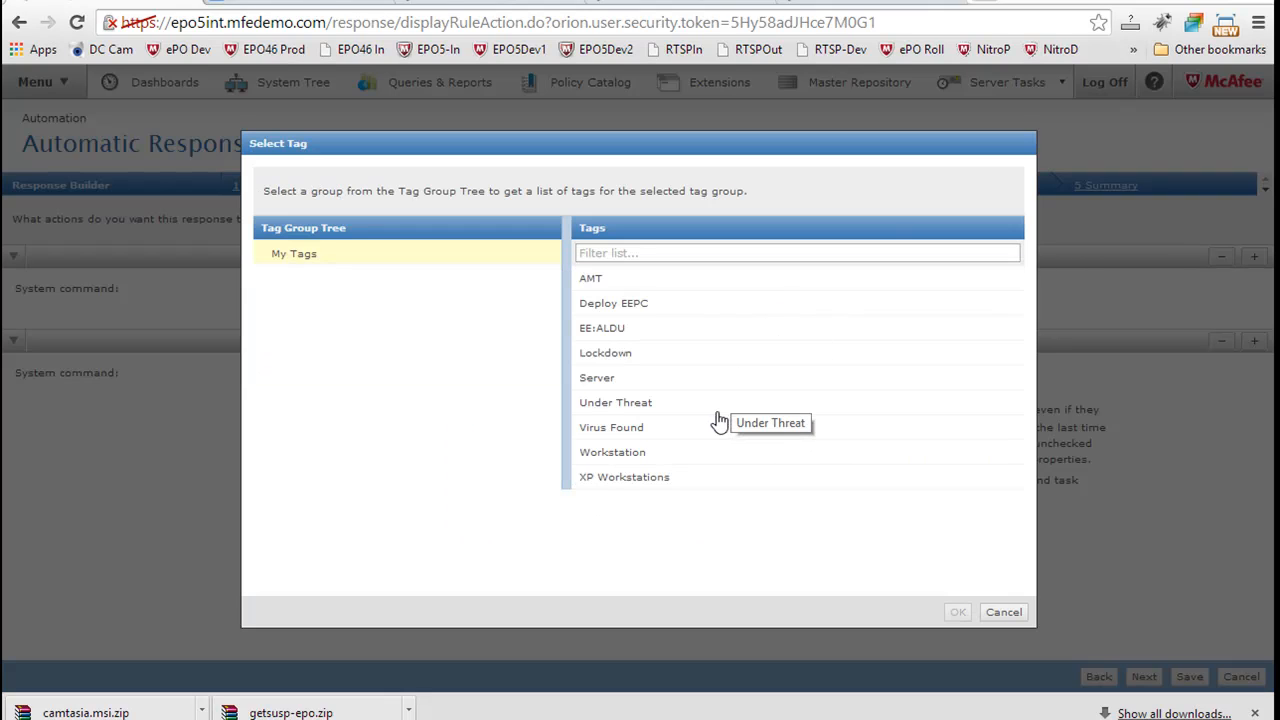
{"action": "left_click", "coordinate": [630, 429]}
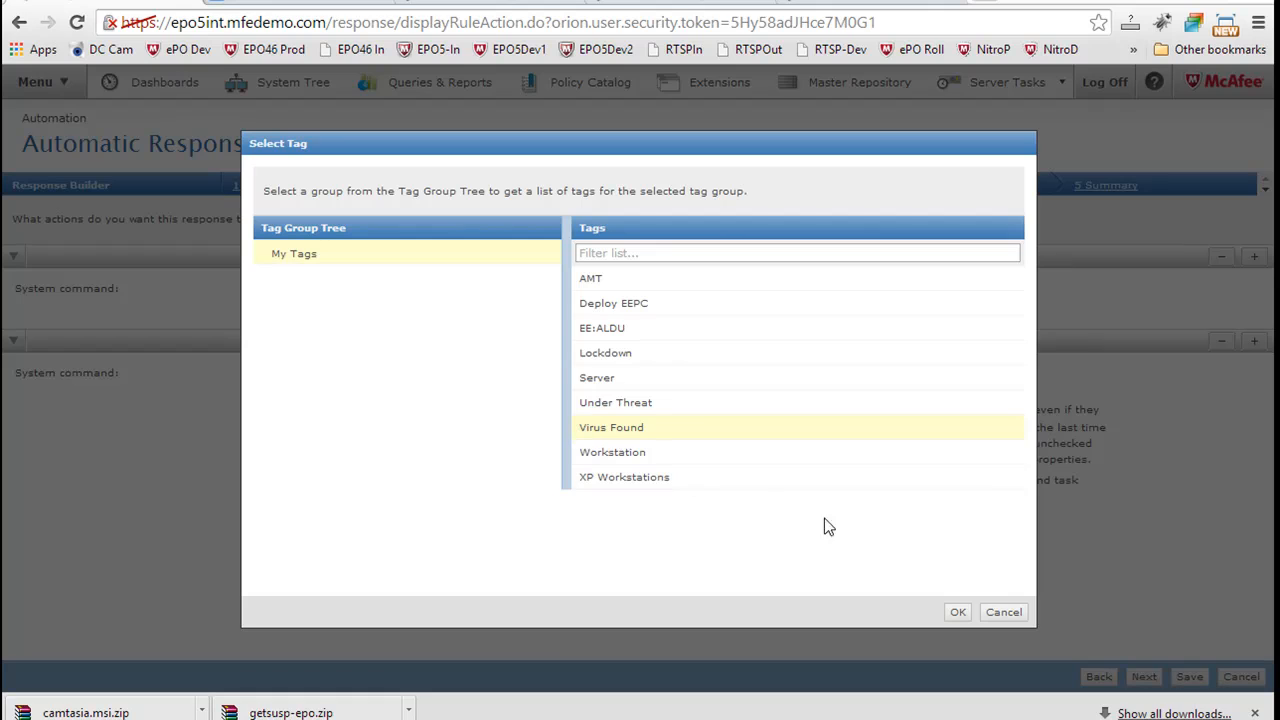
{"action": "left_click", "coordinate": [958, 612]}
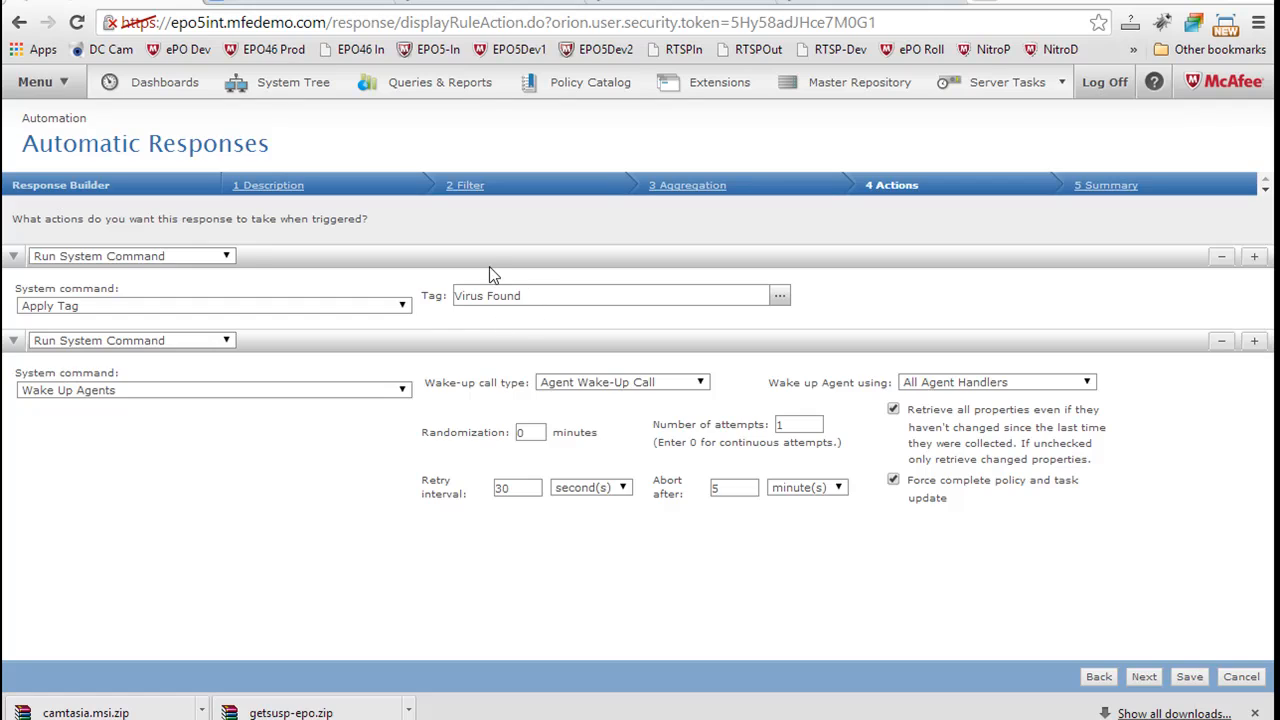
{"action": "left_click", "coordinate": [1150, 681]}
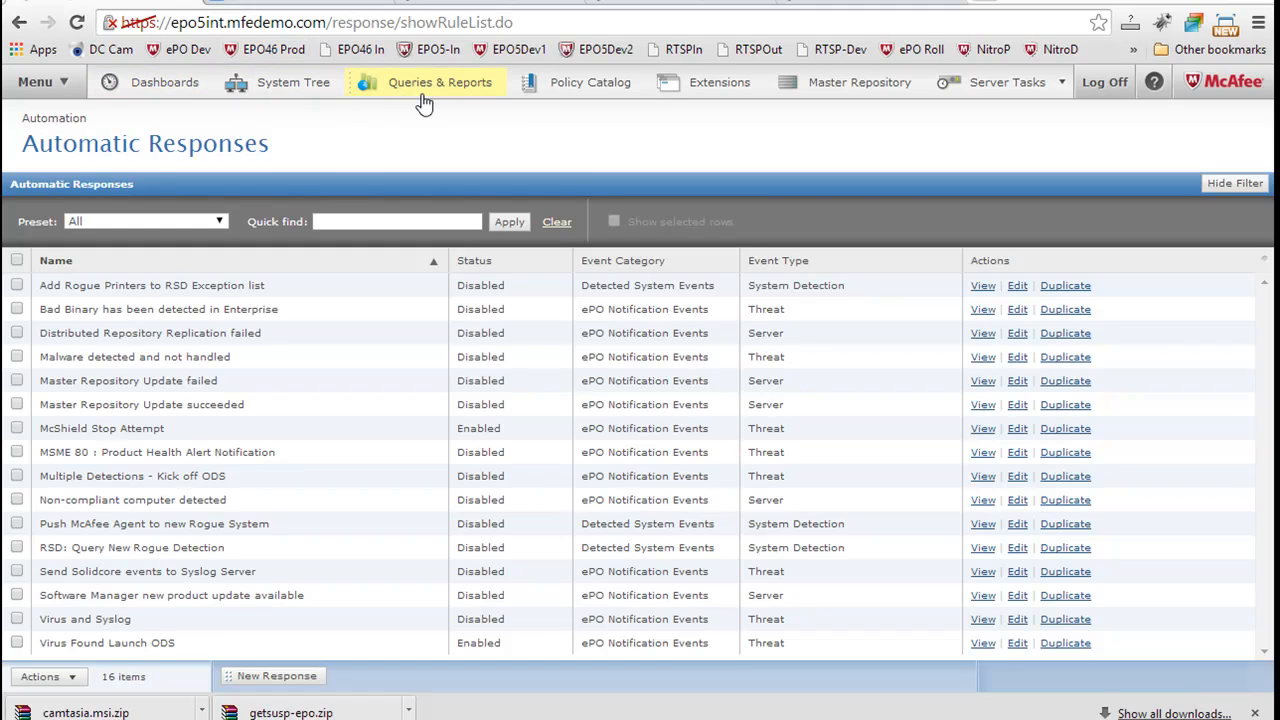
Step: Open the On Demand Memory Scan task from My Organization's assigned client tasks in the System Tree
{"action": "left_click", "coordinate": [285, 88]}
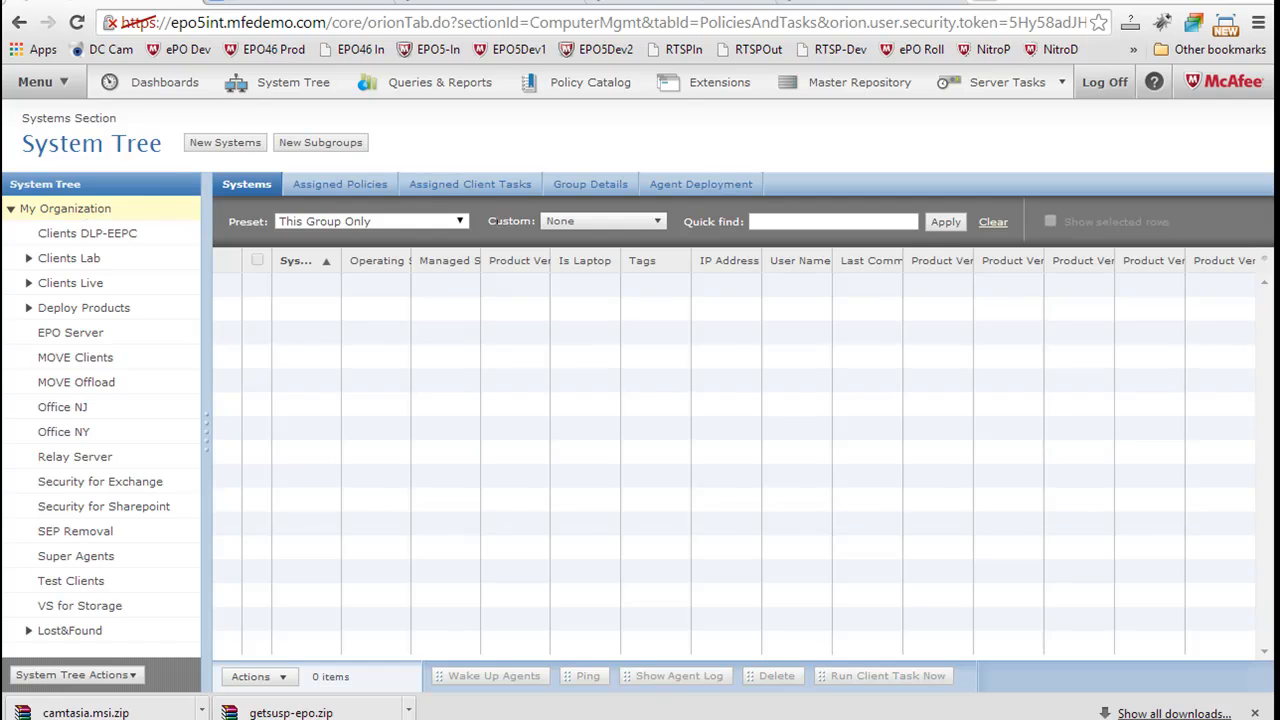
{"action": "left_click", "coordinate": [483, 192]}
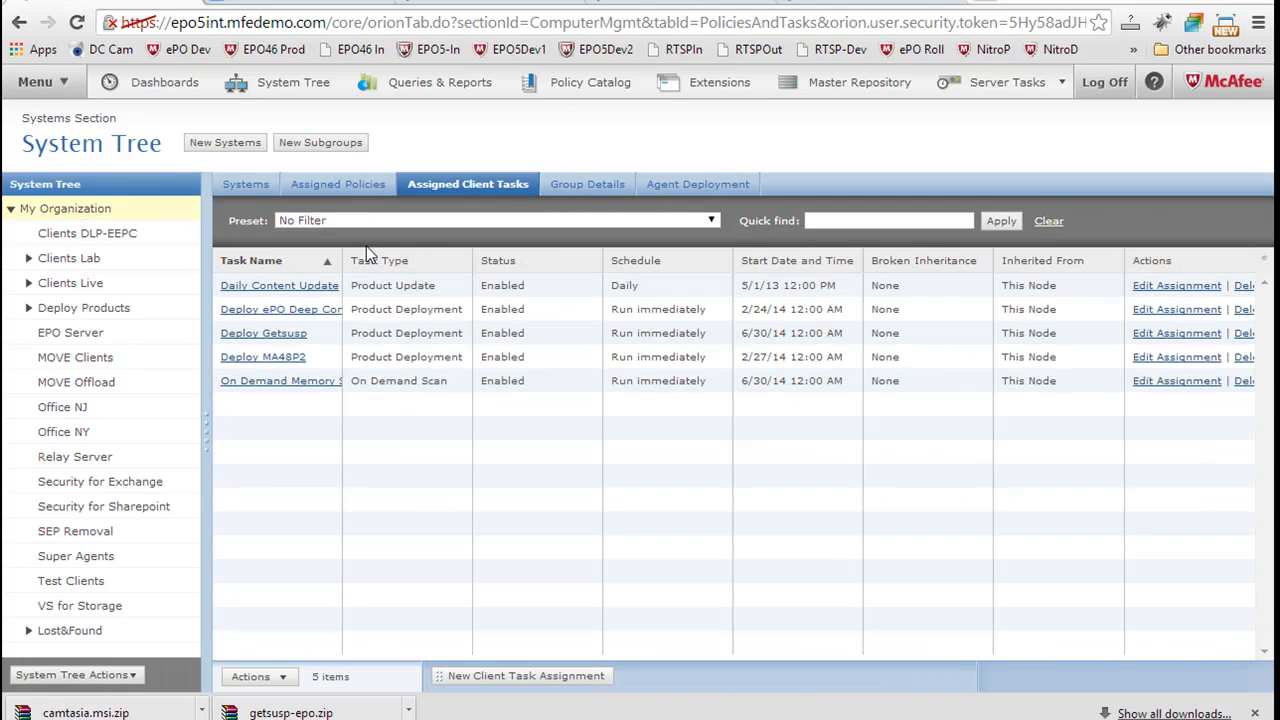
{"action": "left_click", "coordinate": [238, 384]}
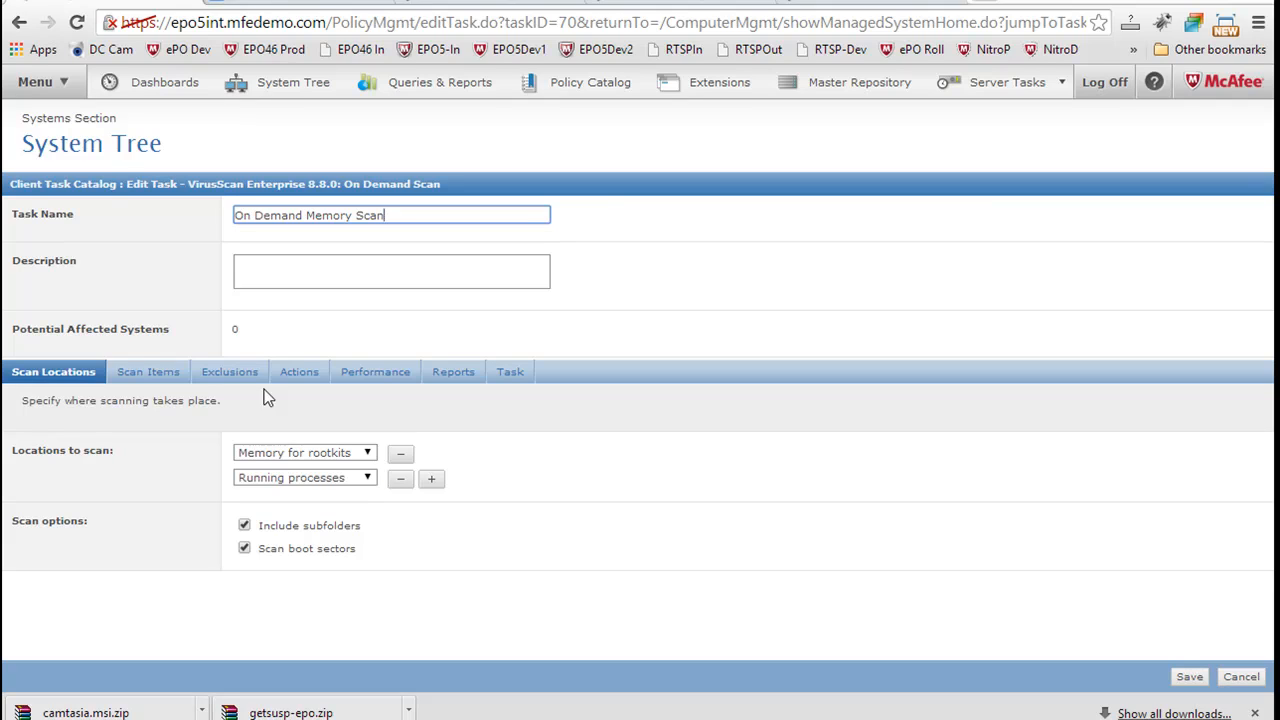
Step: Review the On Demand Memory Scan task's scan items, exclusions, actions, performance, reports and scan locations, and close it without saving
{"action": "left_click", "coordinate": [130, 374]}
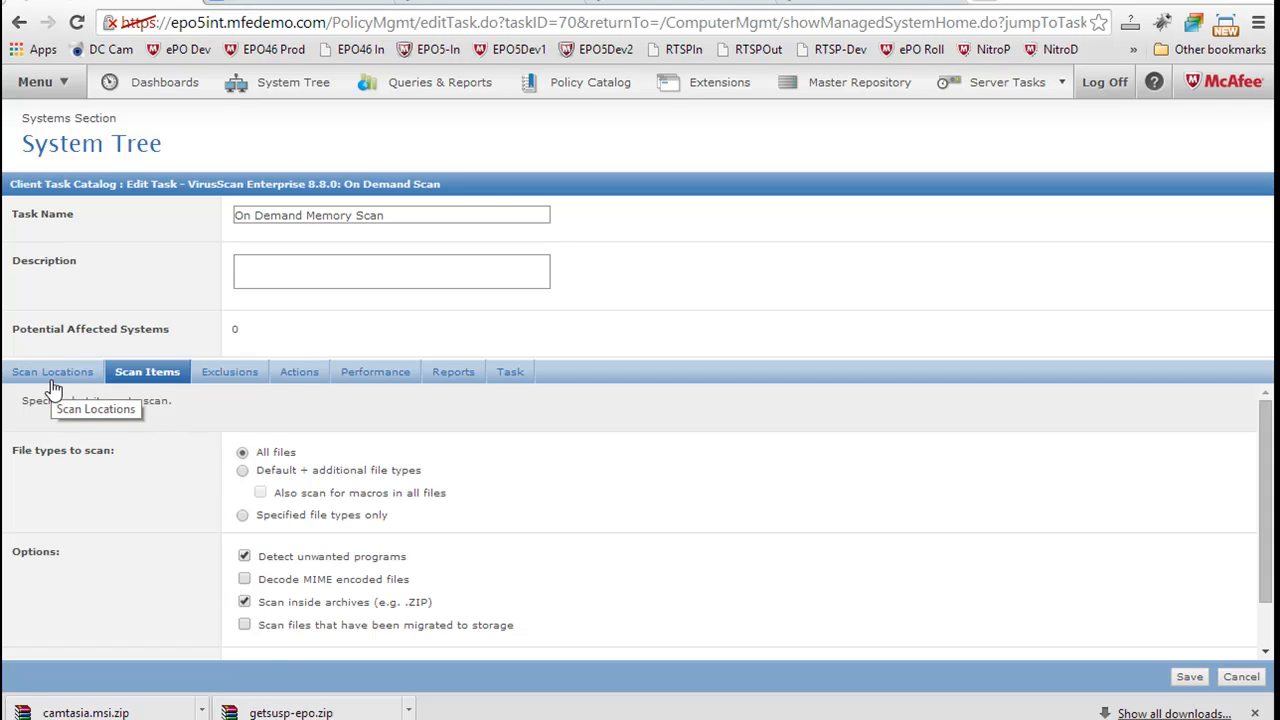
{"action": "left_click", "coordinate": [215, 374]}
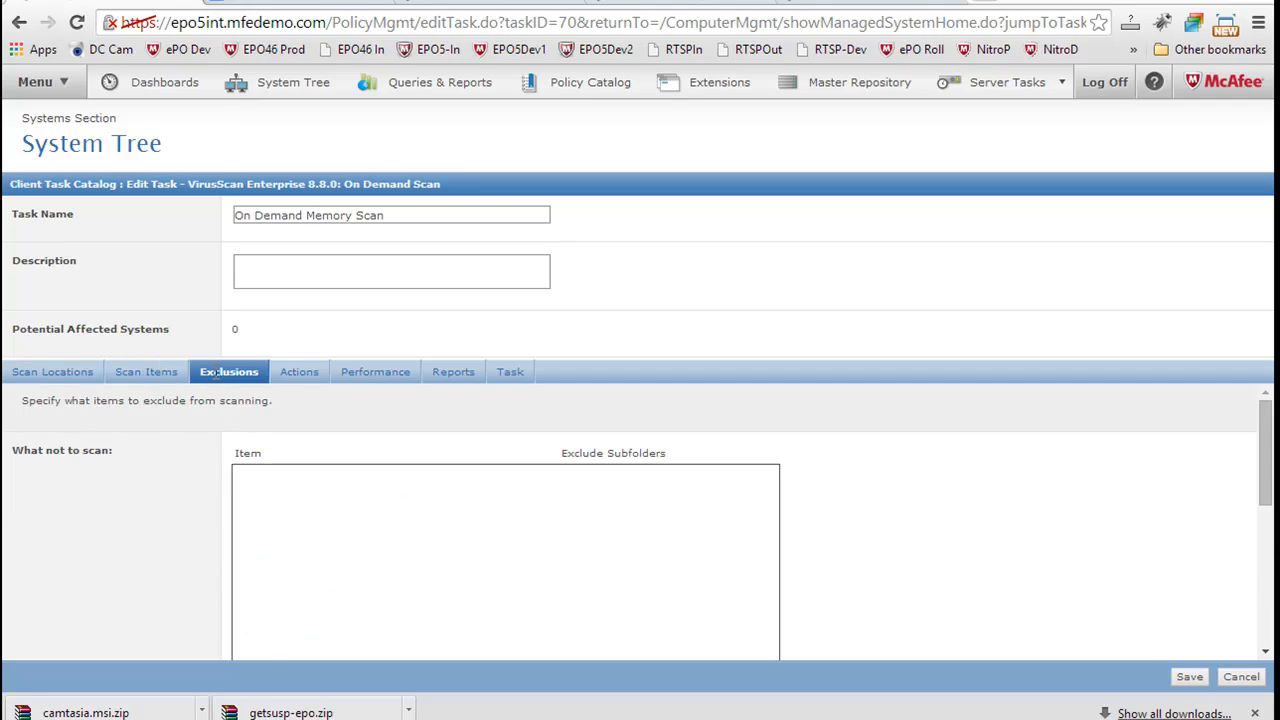
{"action": "left_click", "coordinate": [294, 380]}
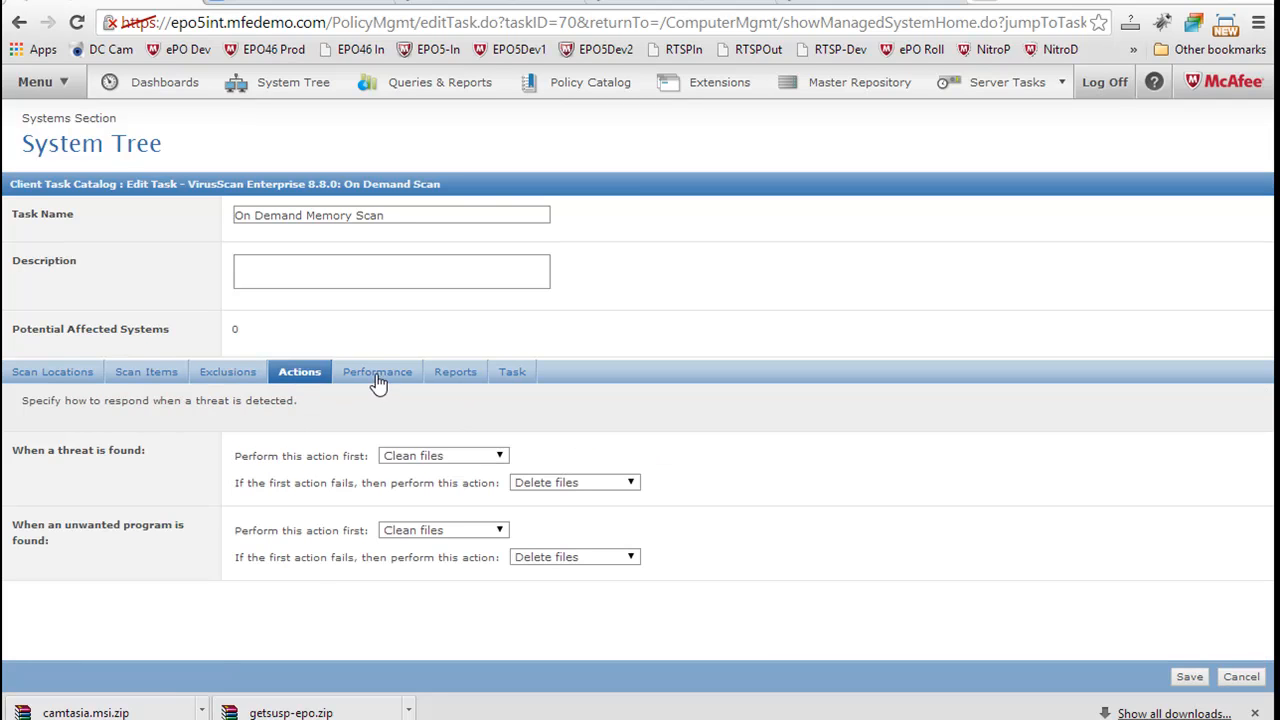
{"action": "left_click", "coordinate": [378, 384]}
{"action": "left_click", "coordinate": [457, 384]}
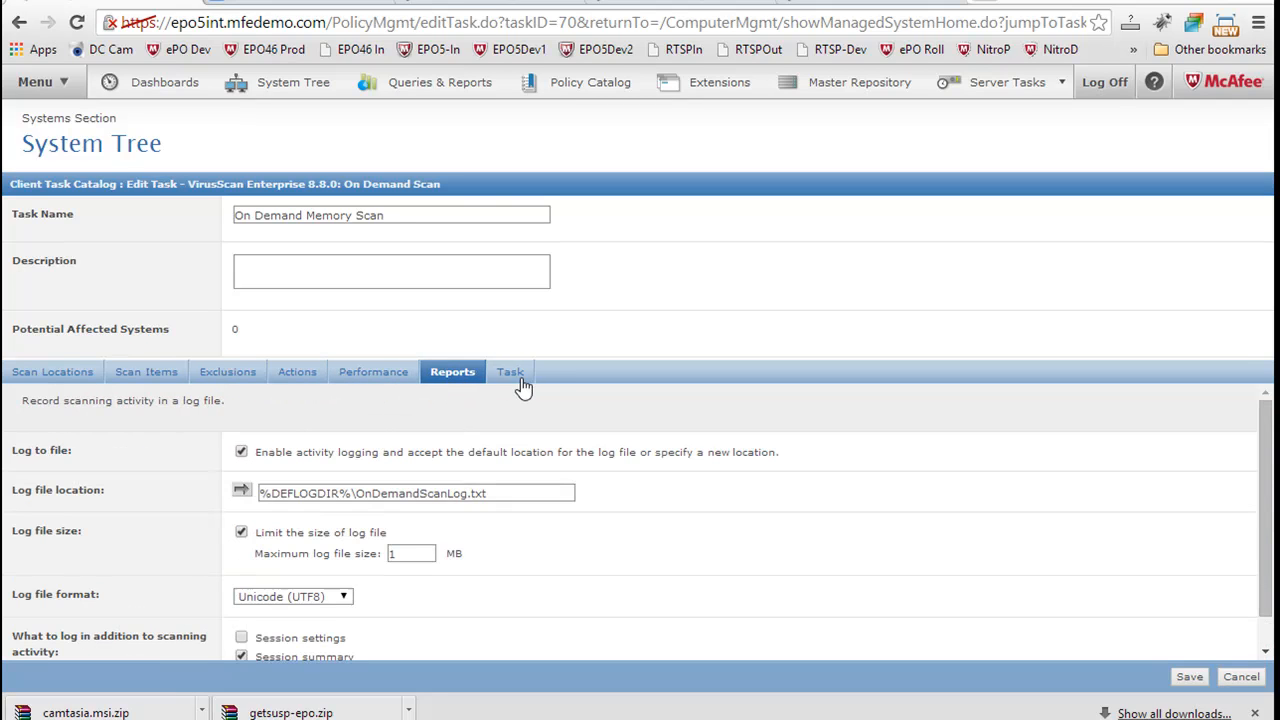
{"action": "left_click", "coordinate": [55, 377]}
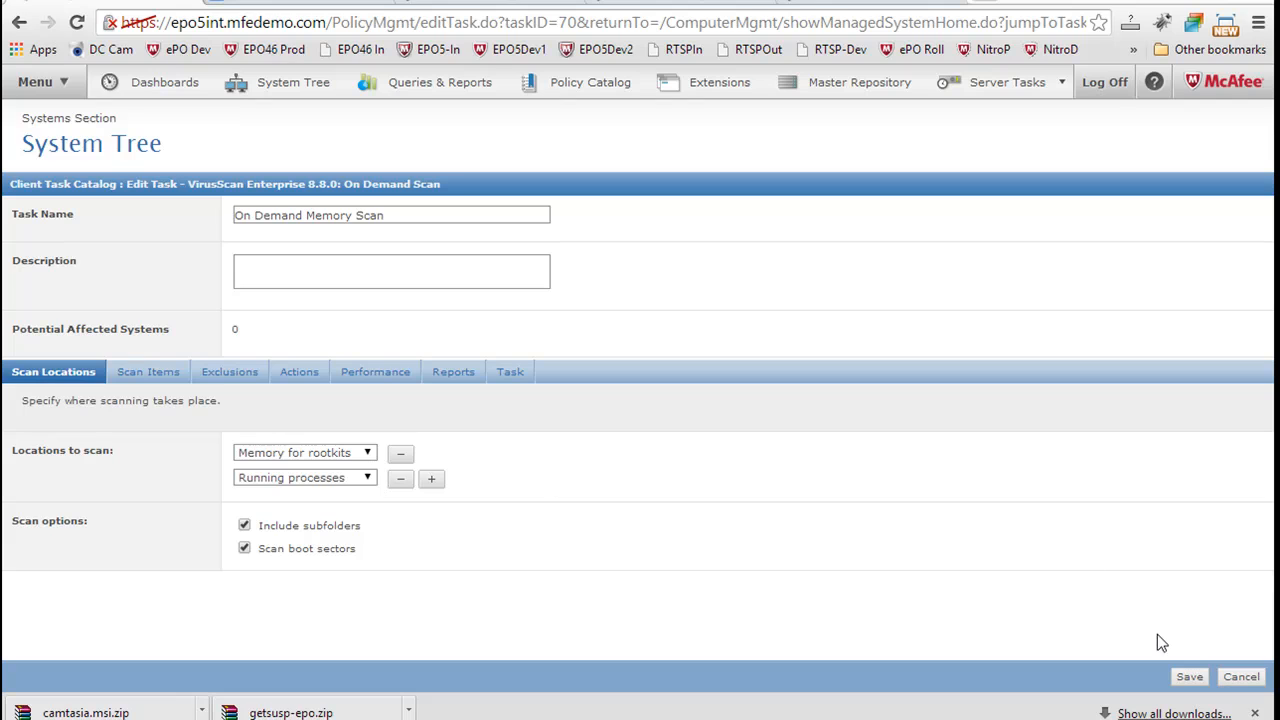
{"action": "left_click", "coordinate": [1245, 677]}
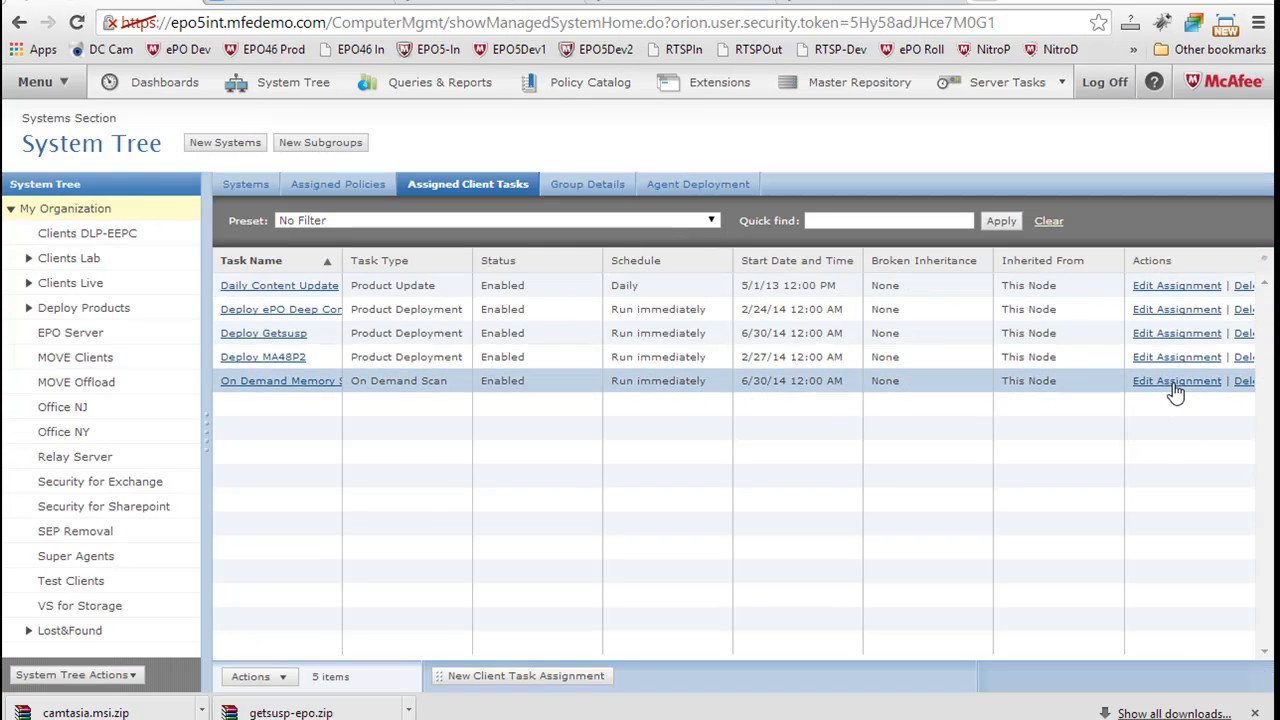
Step: Open the On Demand Memory Scan assignment, check its included tags without altering them, and proceed to the schedule
{"action": "left_click", "coordinate": [1175, 381]}
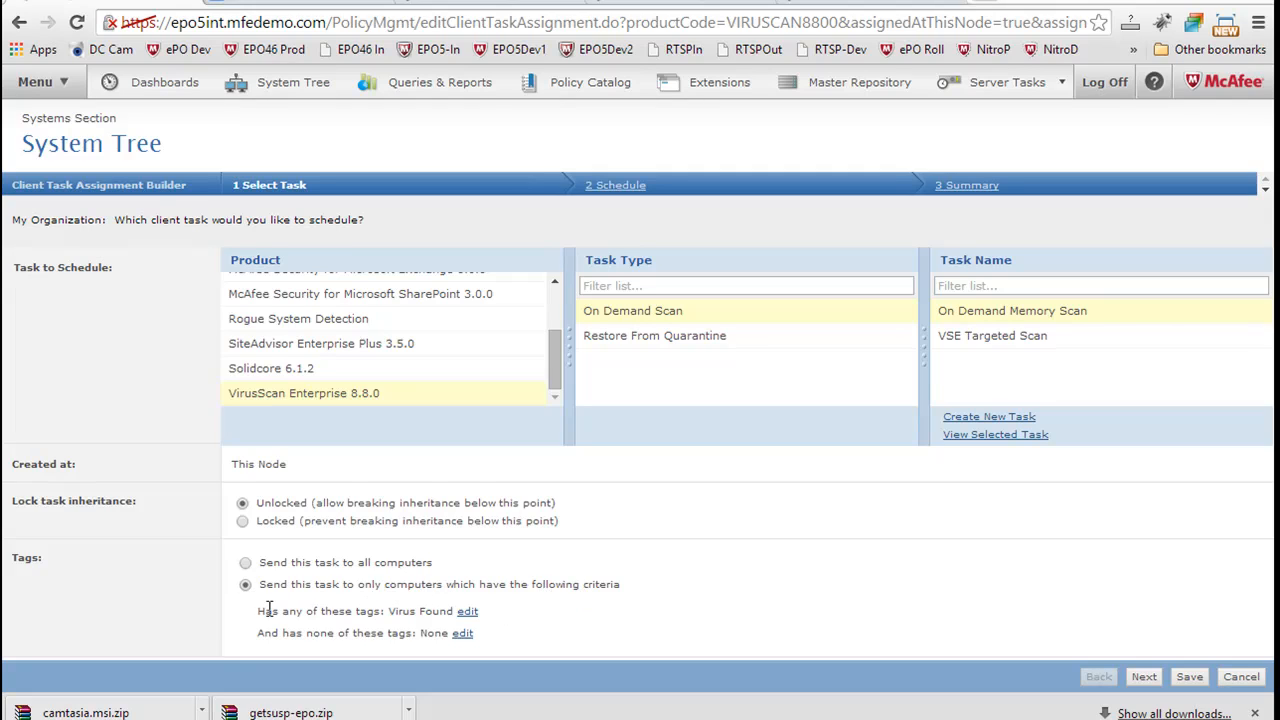
{"action": "left_click_drag", "start_coordinate": [259, 611], "coordinate": [397, 614]}
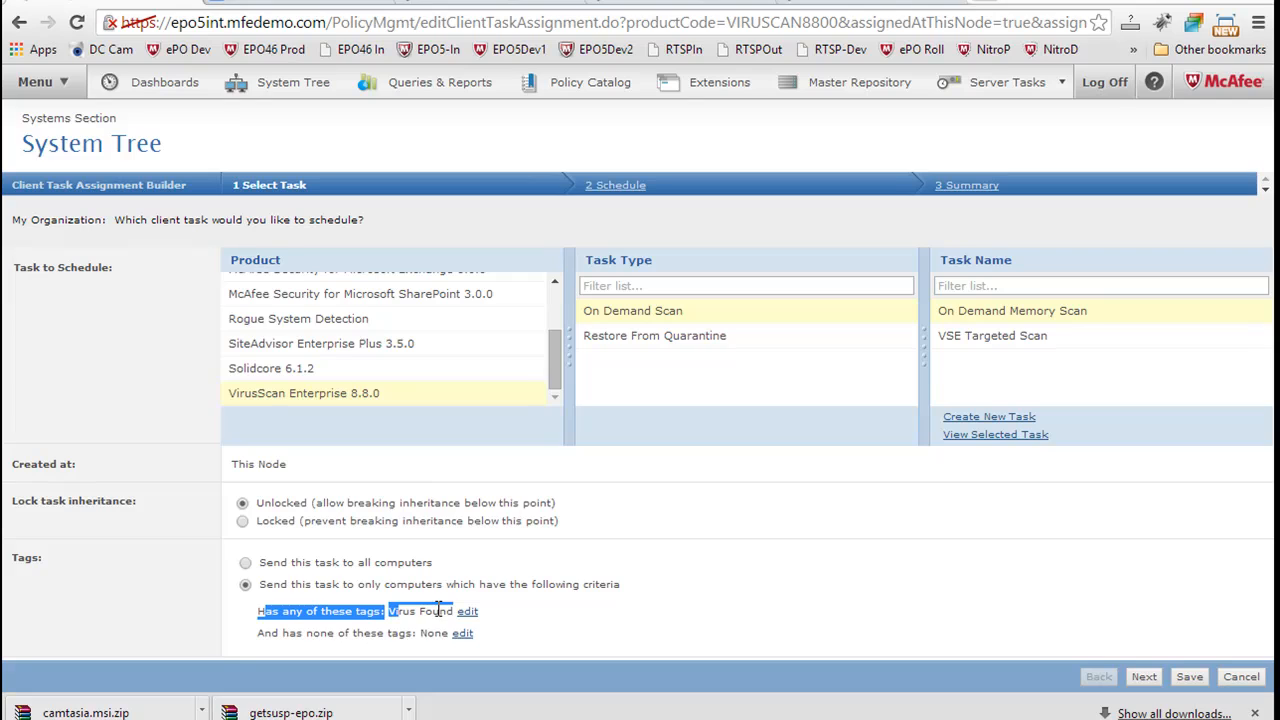
{"action": "left_click", "coordinate": [465, 612]}
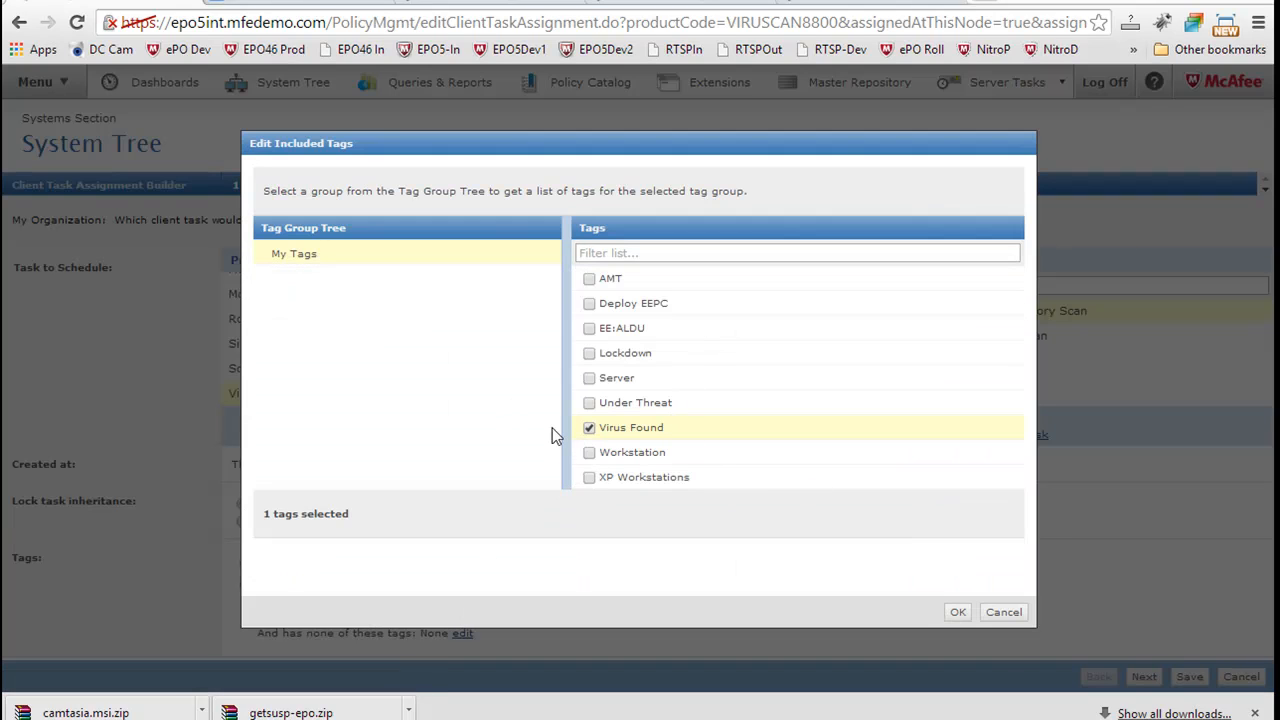
{"action": "left_click", "coordinate": [1003, 614]}
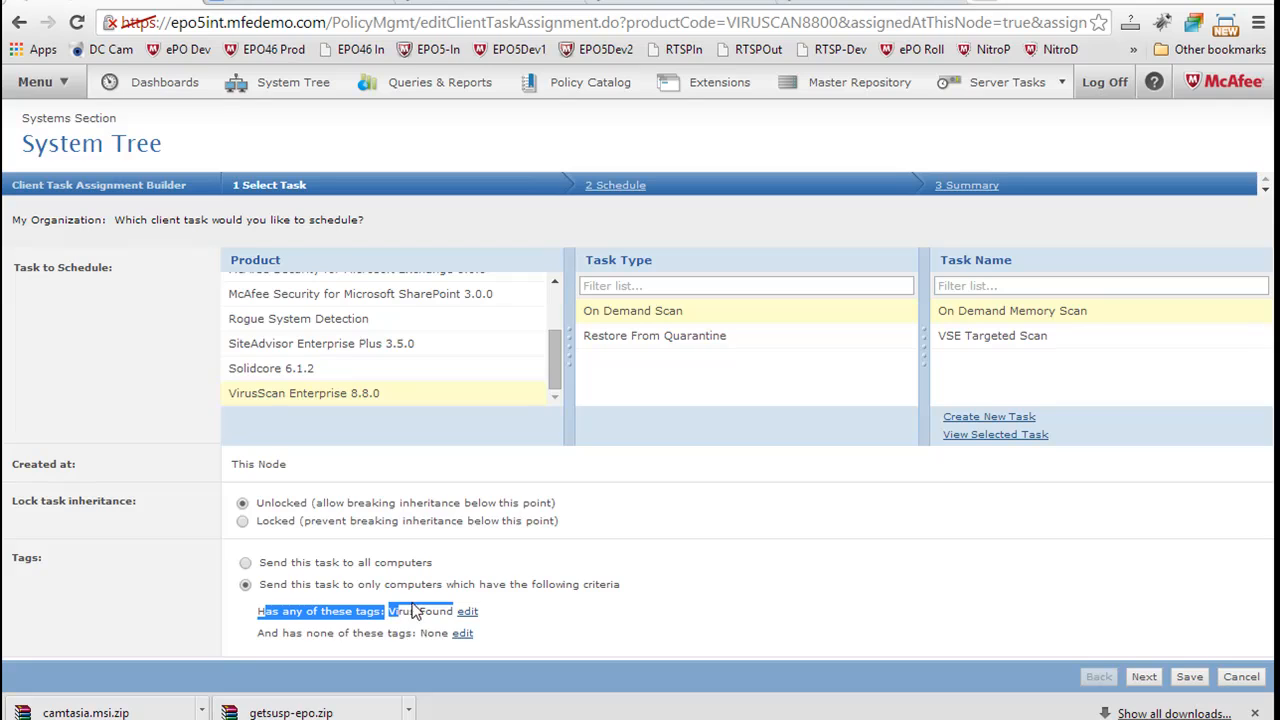
{"action": "left_click", "coordinate": [1145, 677]}
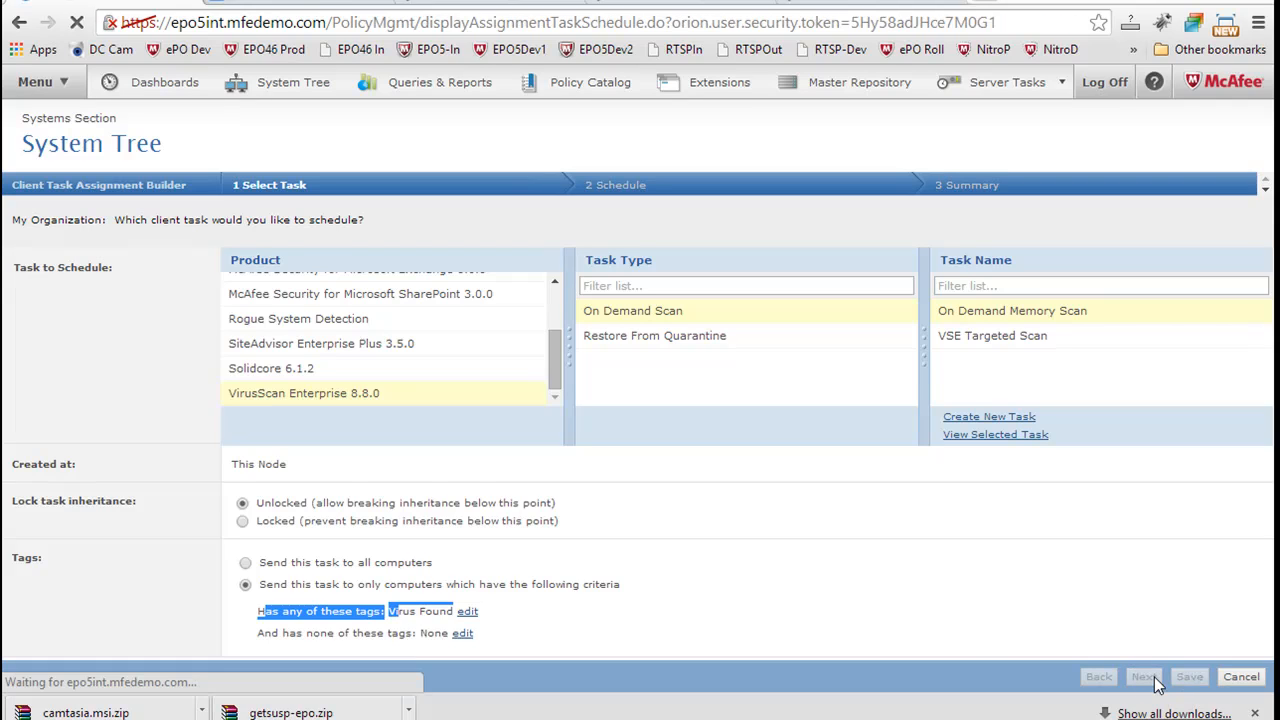
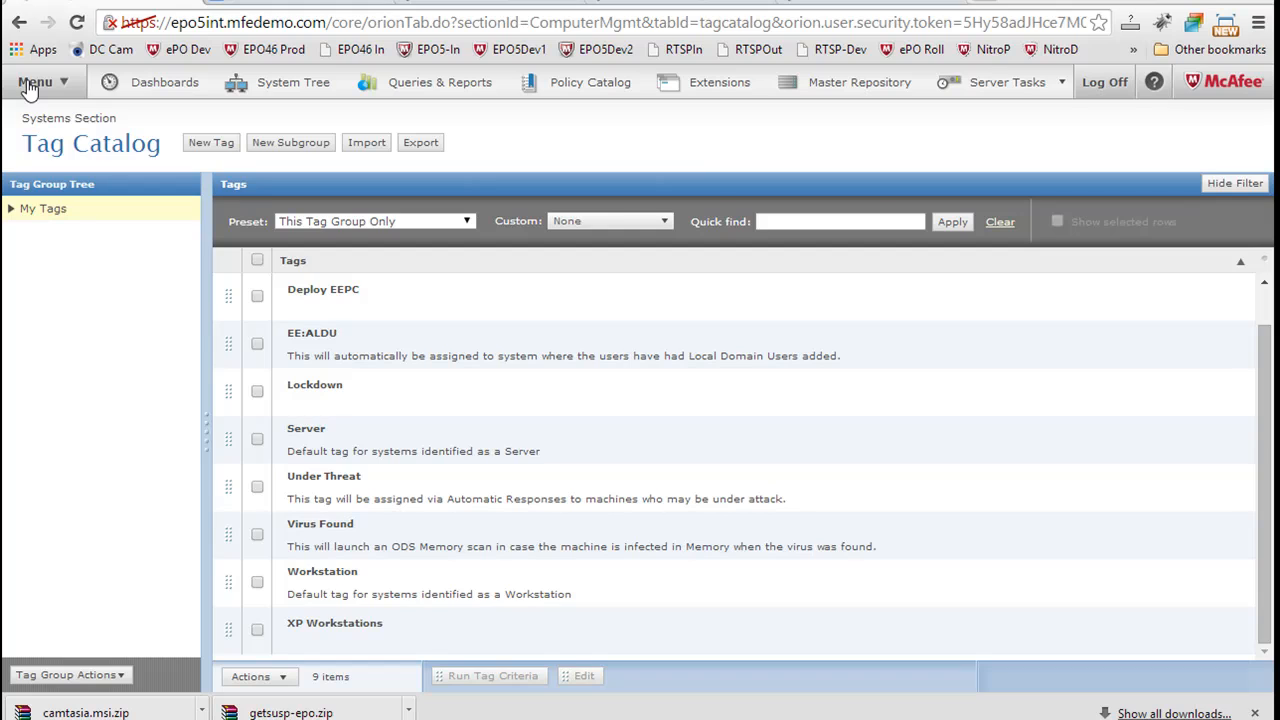
Step: Open the McShield Stop Attempt automatic response for editing and set its filter's Defined at criterion to the My Organization group
{"action": "left_click", "coordinate": [30, 86]}
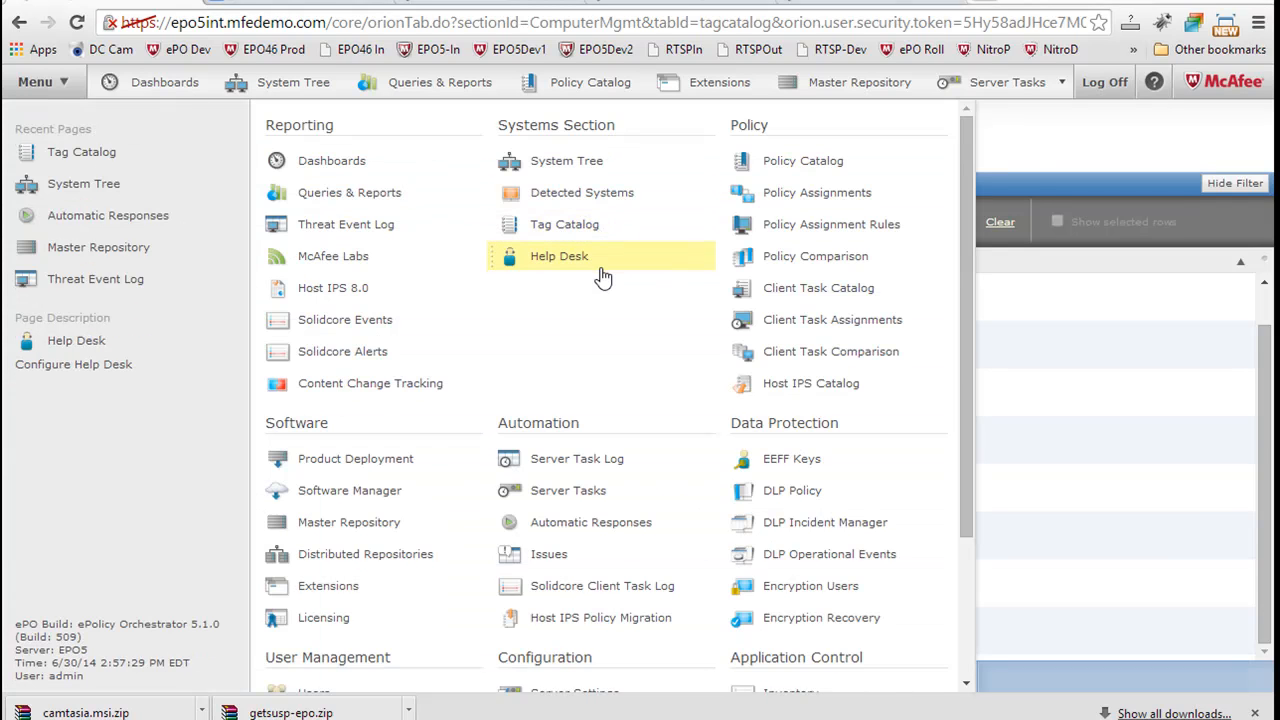
{"action": "left_click", "coordinate": [575, 538]}
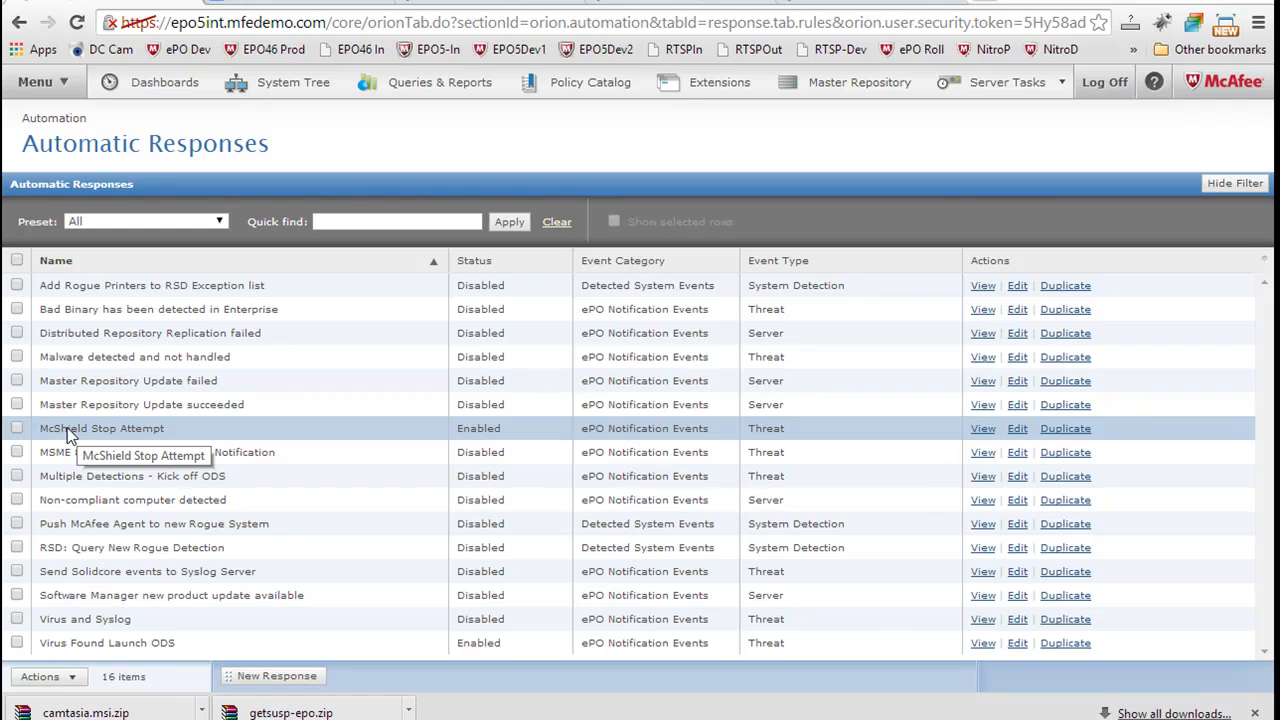
{"action": "left_click", "coordinate": [1017, 430]}
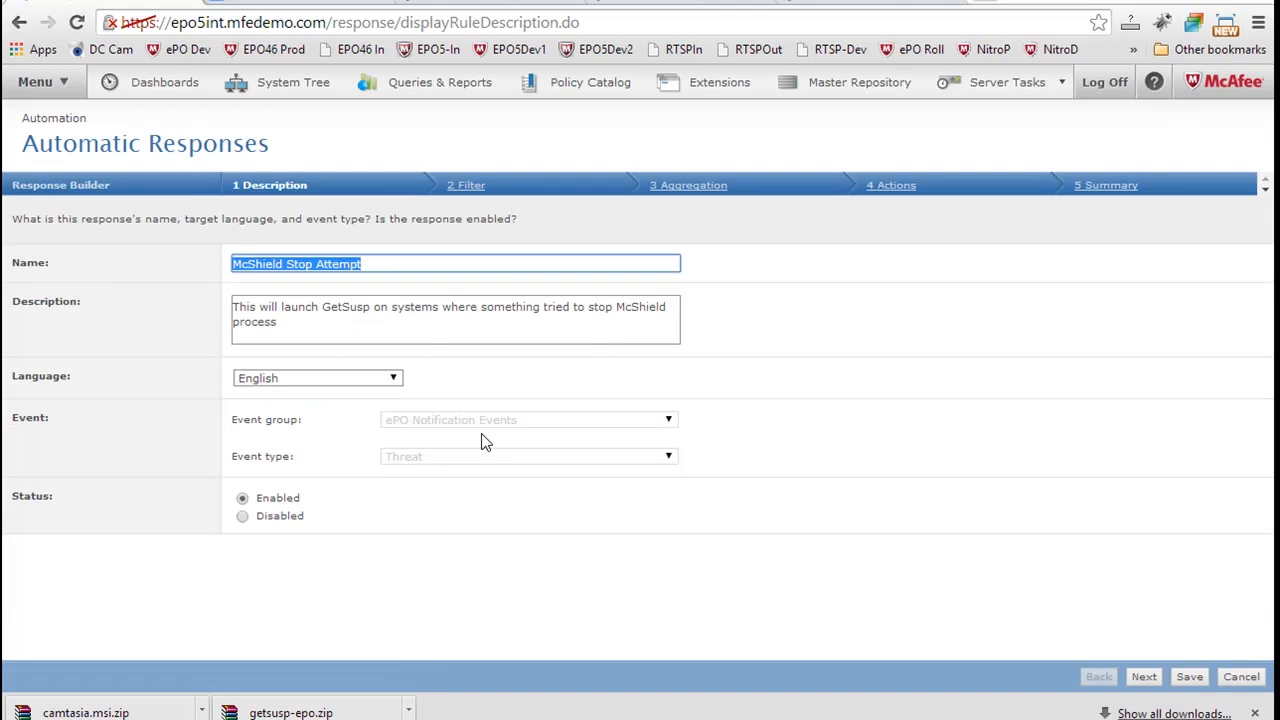
{"action": "left_click", "coordinate": [1145, 678]}
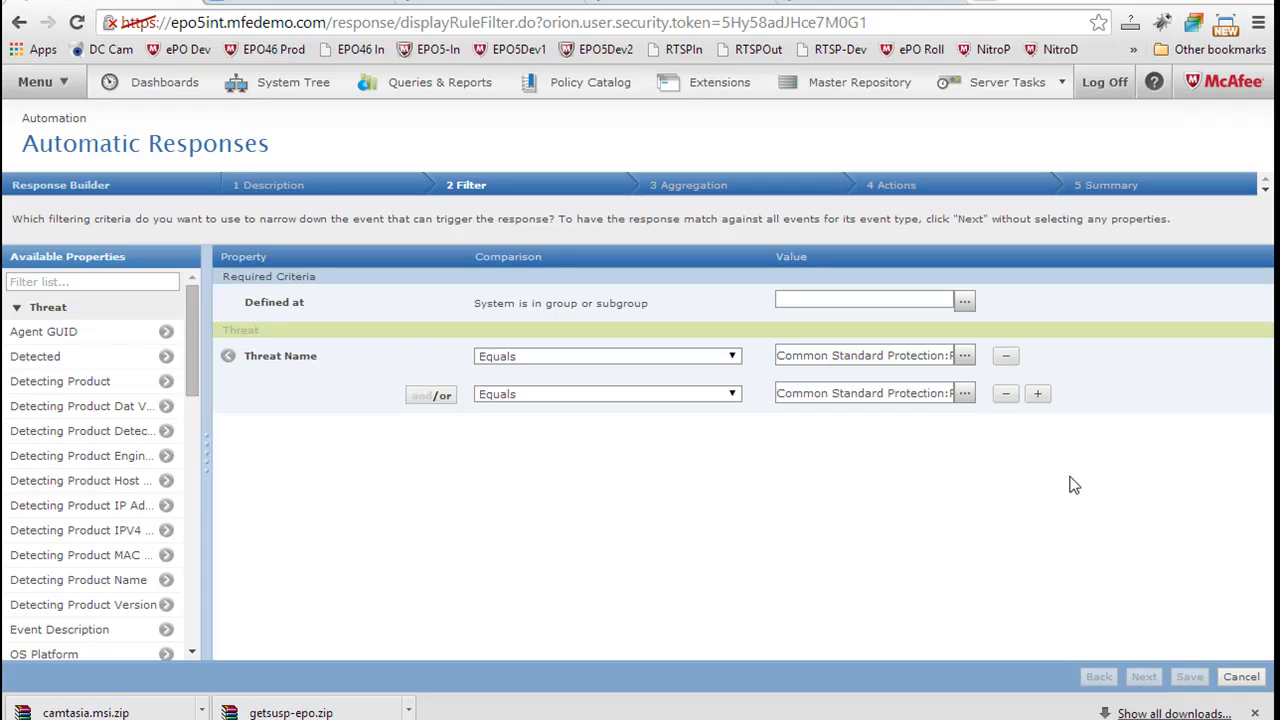
{"action": "left_click", "coordinate": [966, 302]}
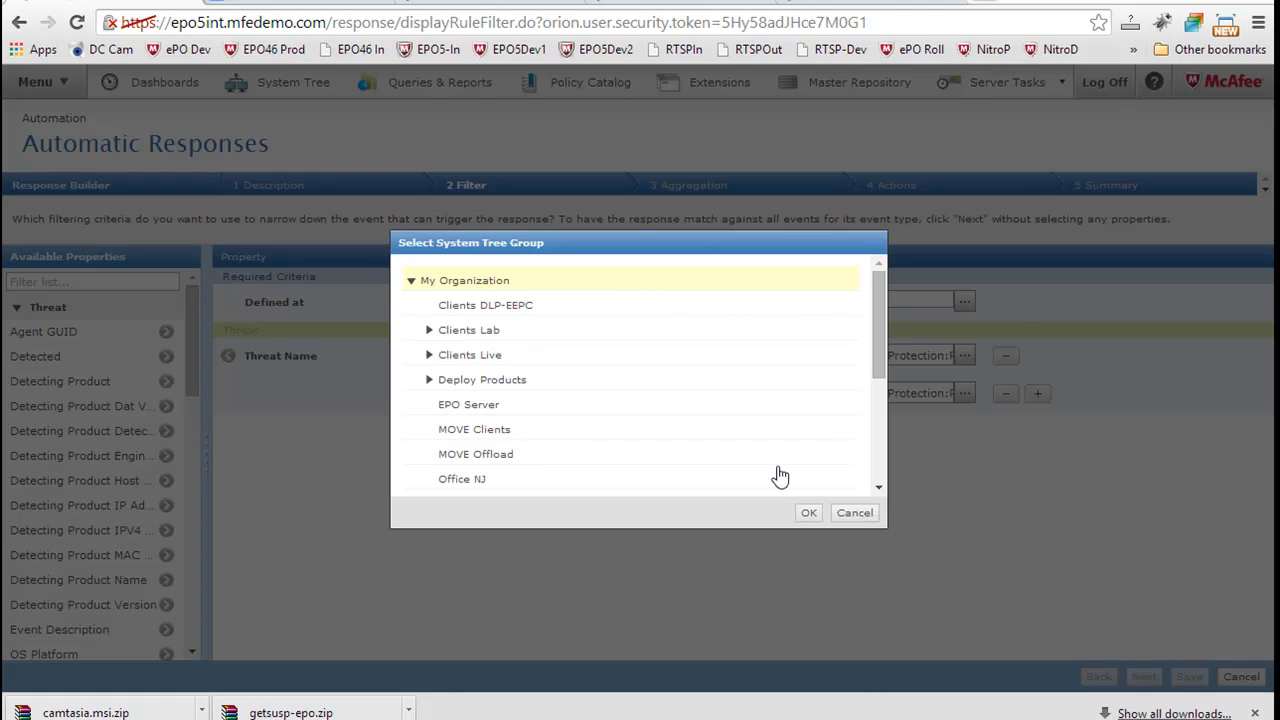
{"action": "left_click", "coordinate": [808, 512]}
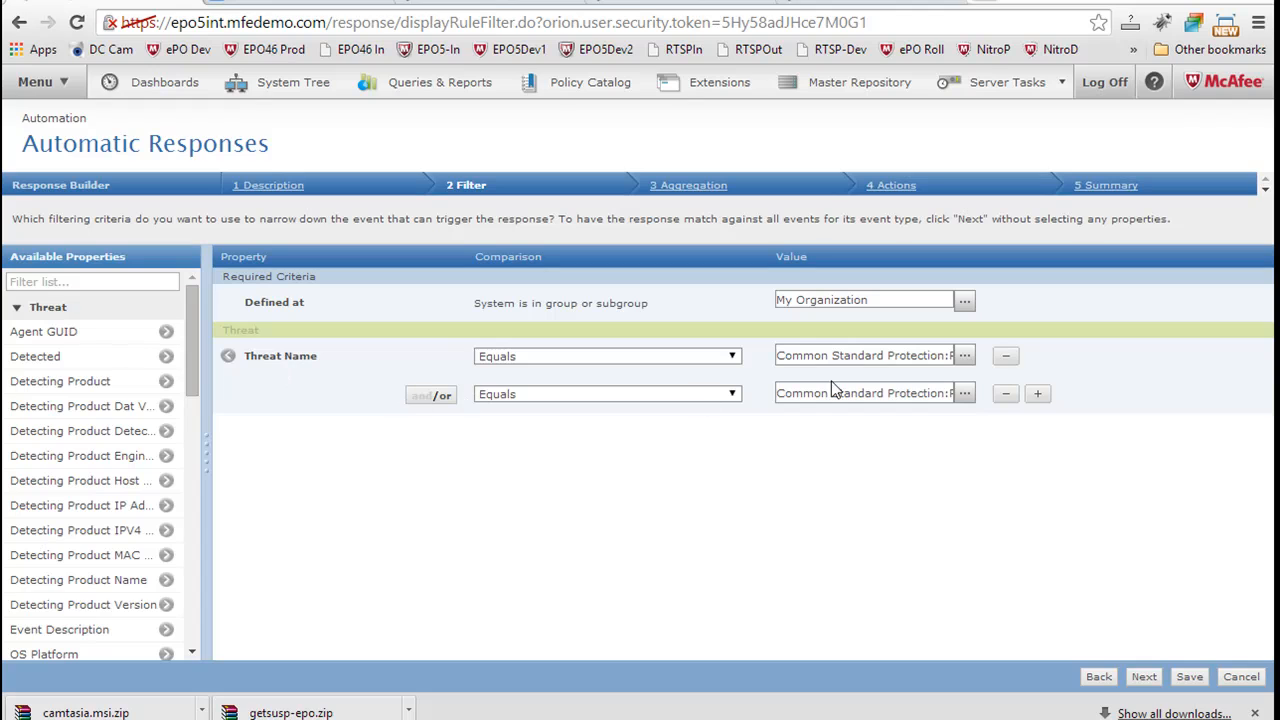
Step: Examine the Common Standard Protection entries available for the filter's first Threat Name criterion, and cancel the selection
{"action": "left_click", "coordinate": [965, 357]}
{"action": "scroll", "coordinate": [884, 292], "scroll_direction": "down", "scroll_amount": 1}
{"action": "left_click_drag", "start_coordinate": [886, 292], "coordinate": [881, 355]}
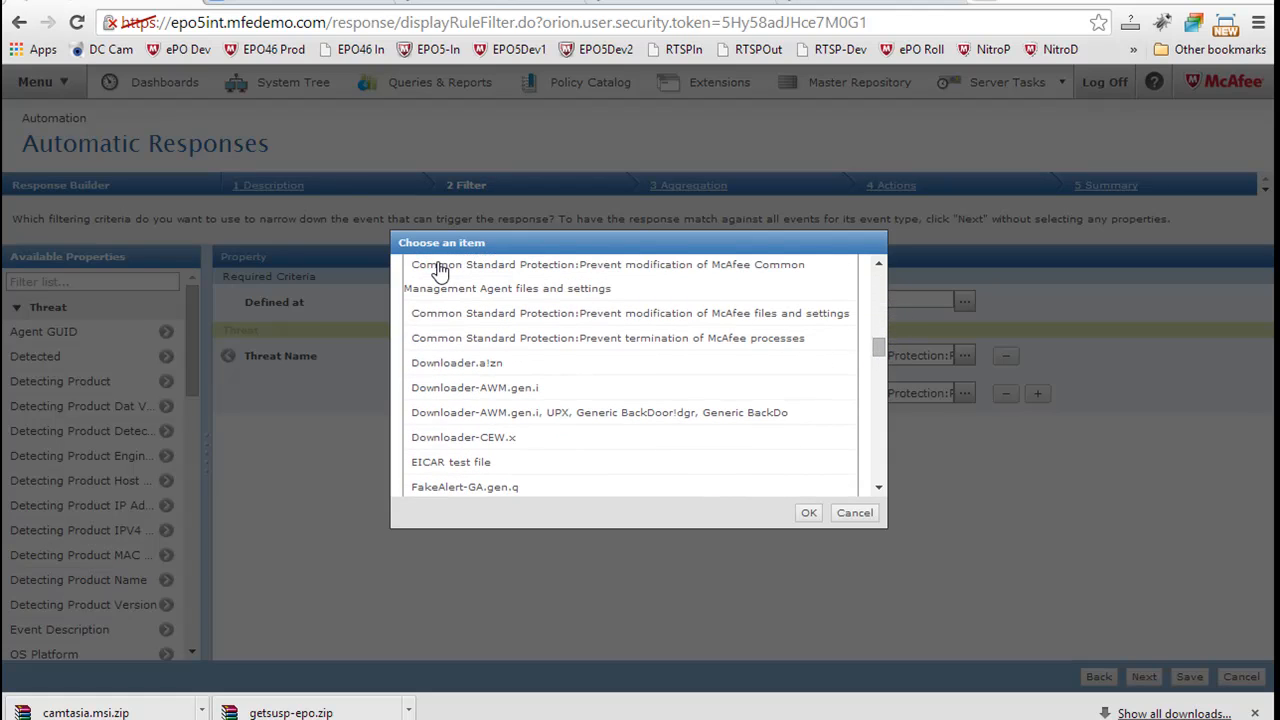
{"action": "left_click", "coordinate": [597, 322]}
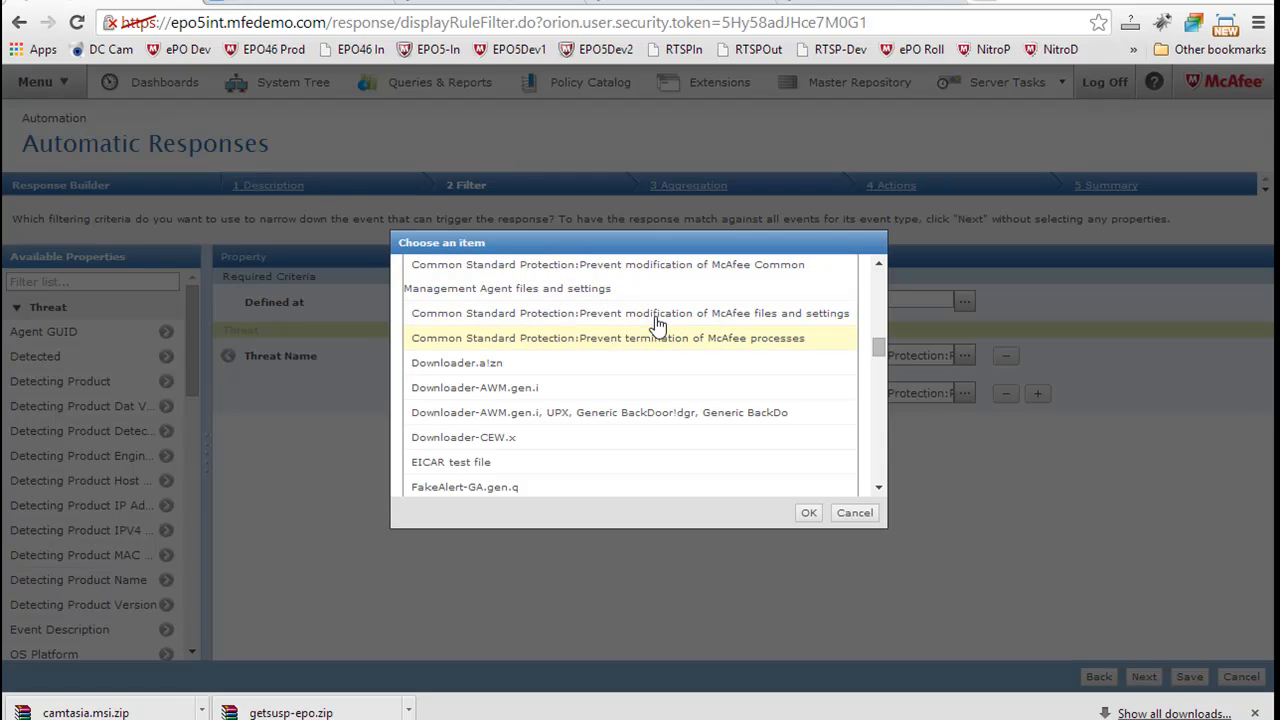
{"action": "left_click", "coordinate": [700, 320]}
{"action": "left_click", "coordinate": [690, 272]}
{"action": "left_click", "coordinate": [878, 265]}
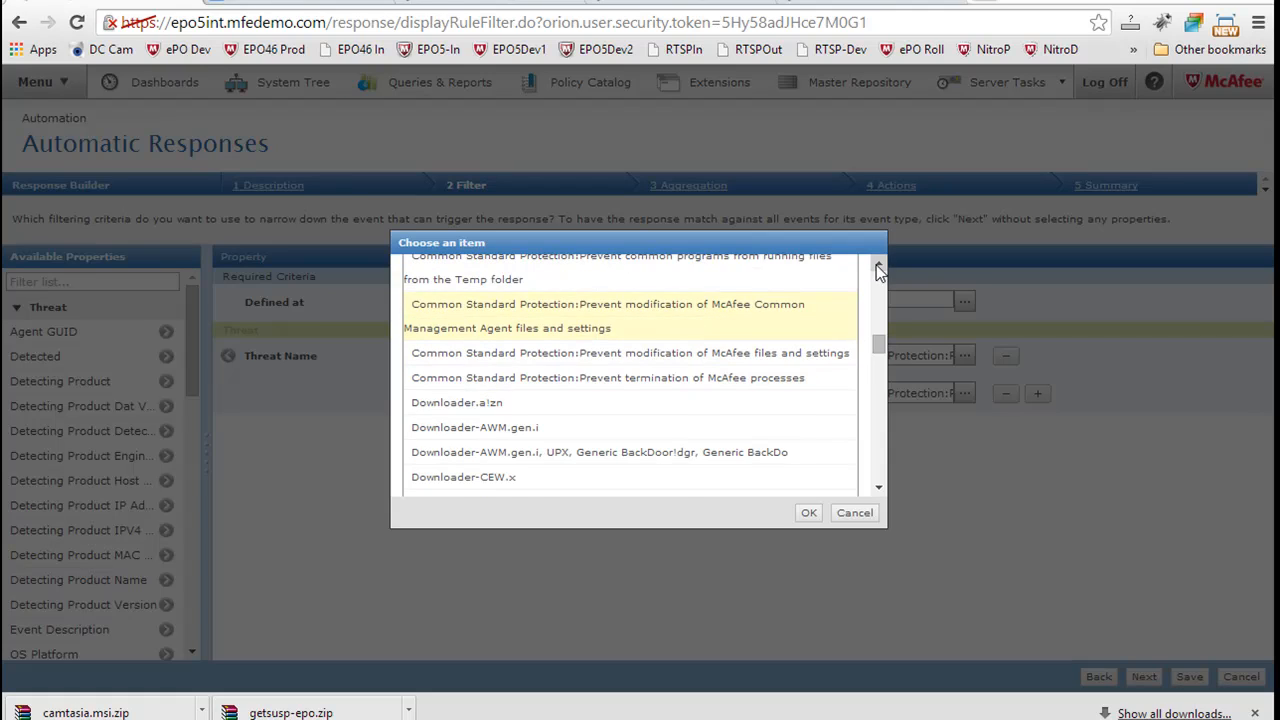
{"action": "left_click", "coordinate": [878, 265]}
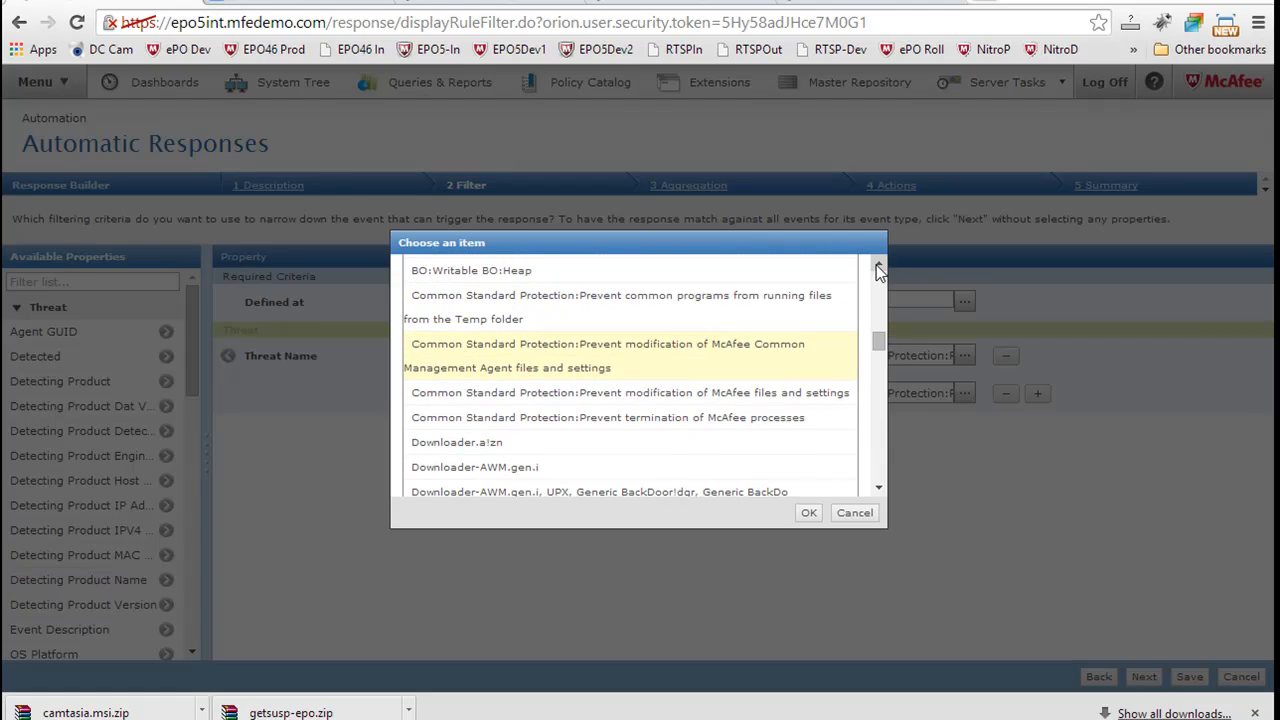
{"action": "left_click", "coordinate": [790, 400]}
{"action": "left_click", "coordinate": [778, 420]}
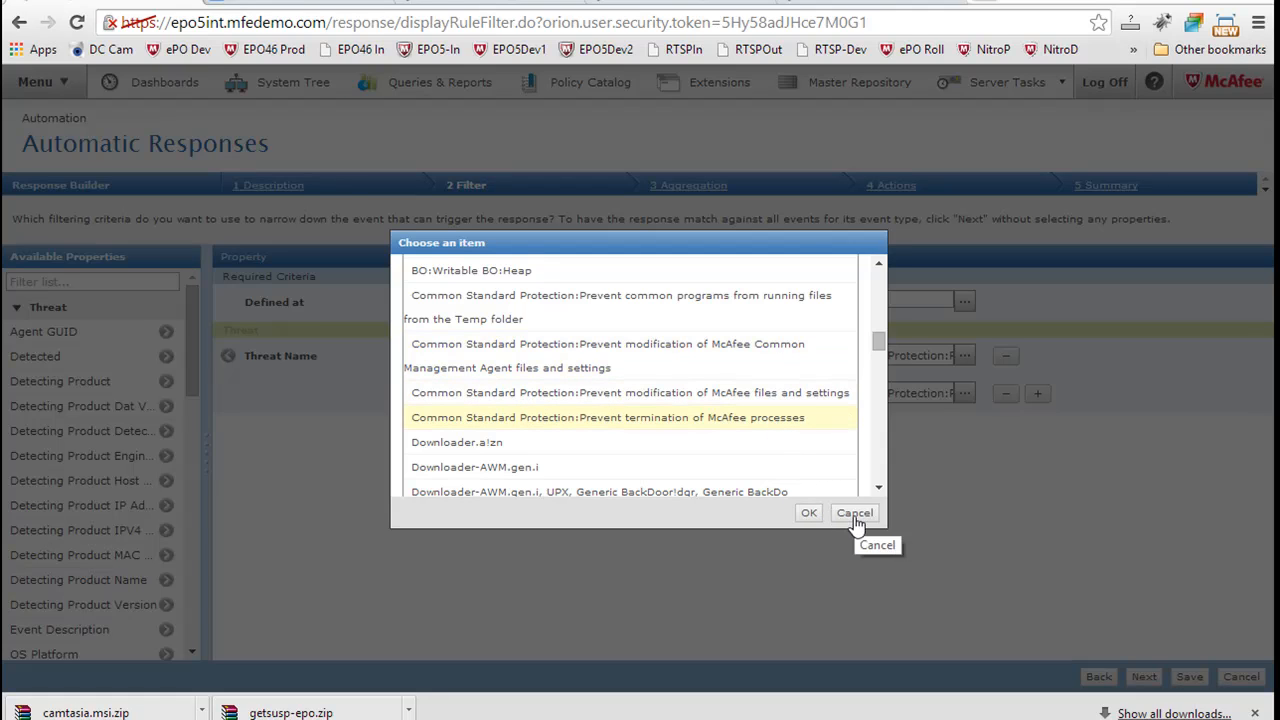
{"action": "left_click", "coordinate": [855, 516]}
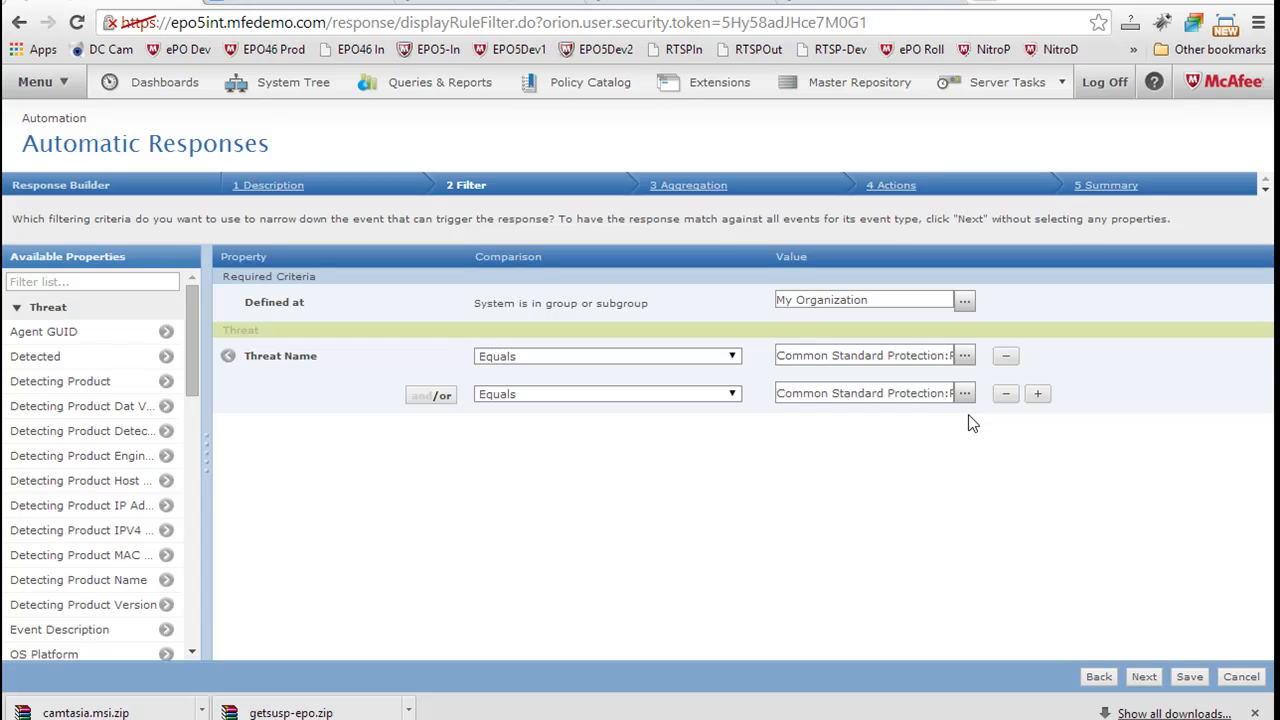
Step: Review the McShield Stop Attempt response's aggregation settings and Apply Tag action, and cancel the response edit
{"action": "left_click", "coordinate": [1145, 680]}
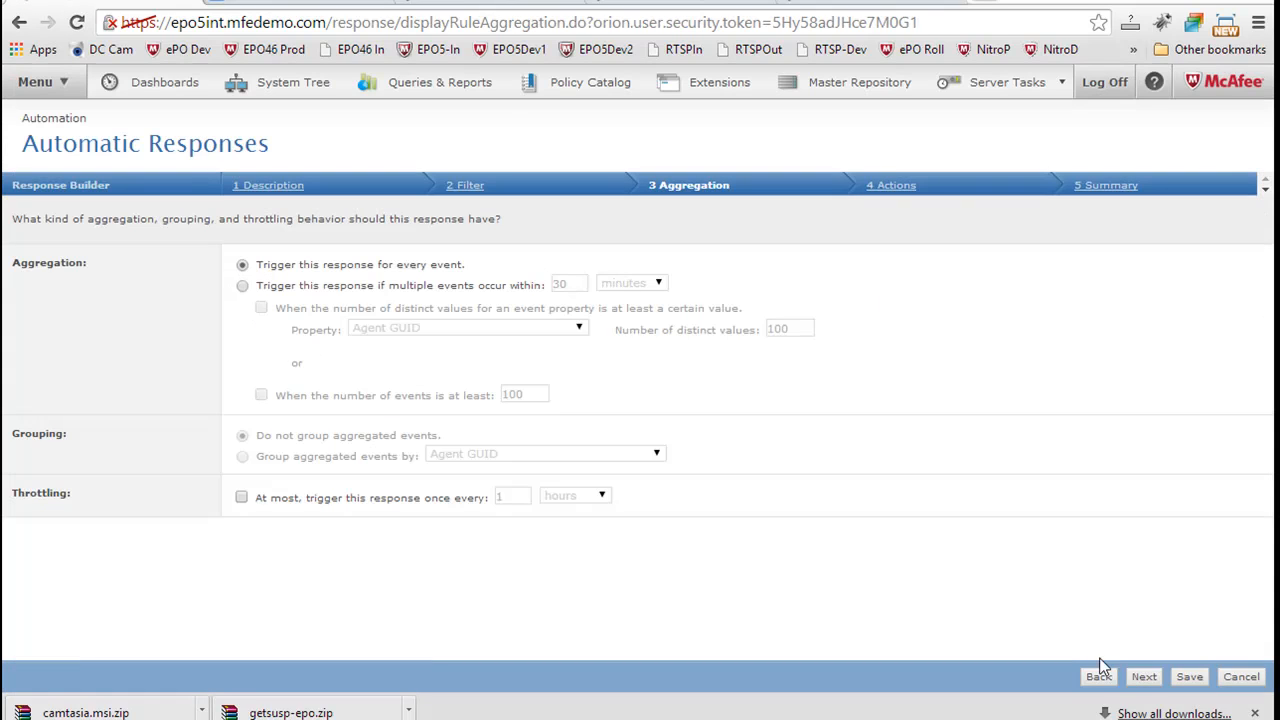
{"action": "left_click", "coordinate": [1144, 677]}
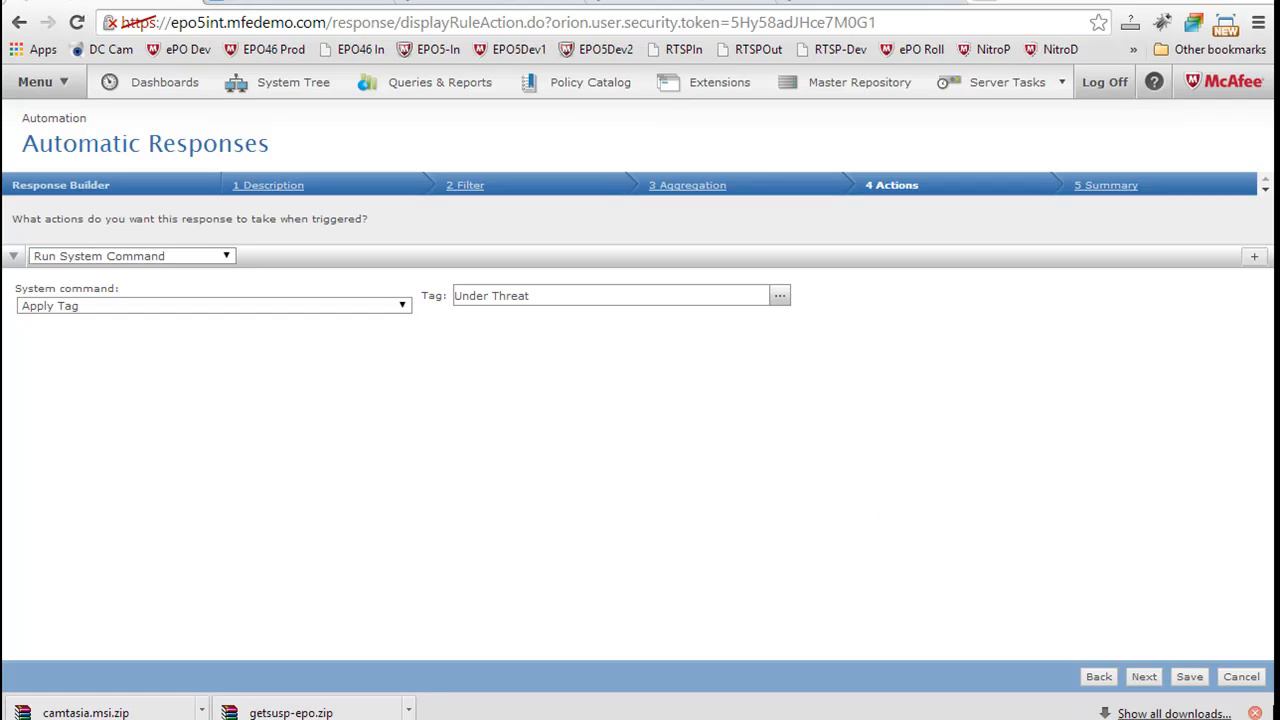
{"action": "left_click", "coordinate": [1222, 680]}
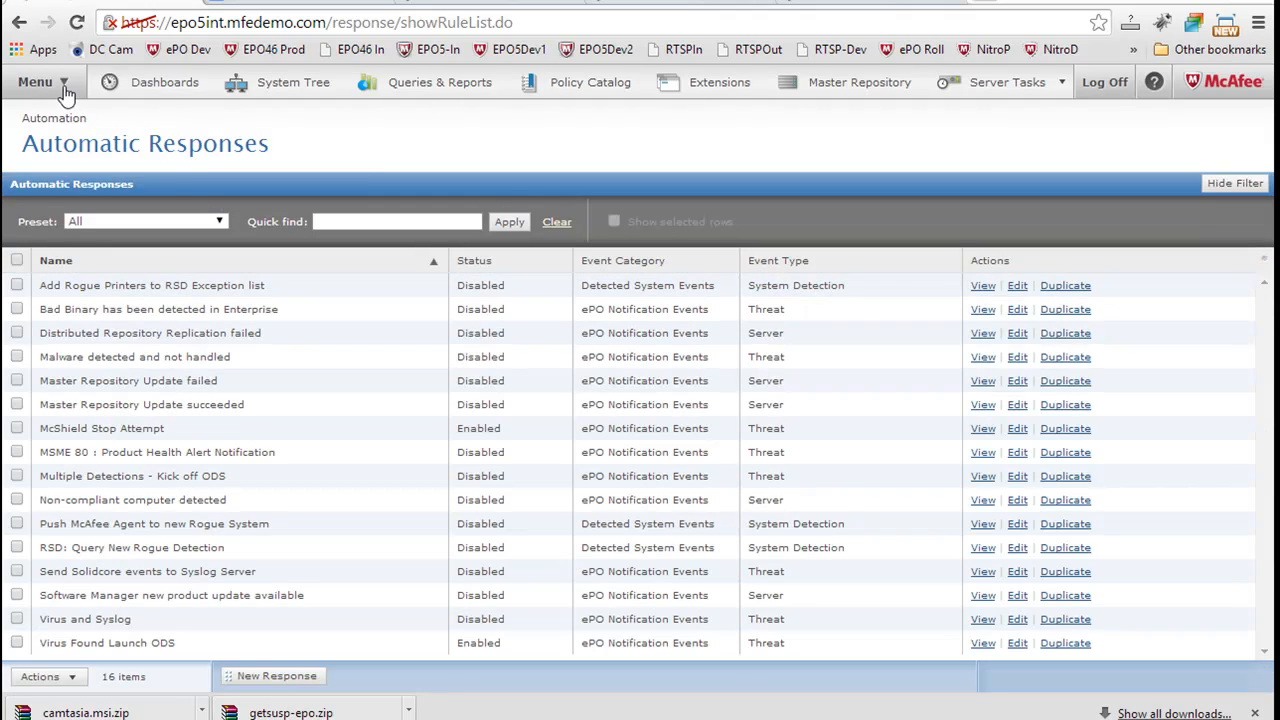
Step: Open the Deploy Getsusp client task from the System Tree, check its GetSusp 3.0.0.373 product selection, and close it without saving
{"action": "left_click", "coordinate": [298, 90]}
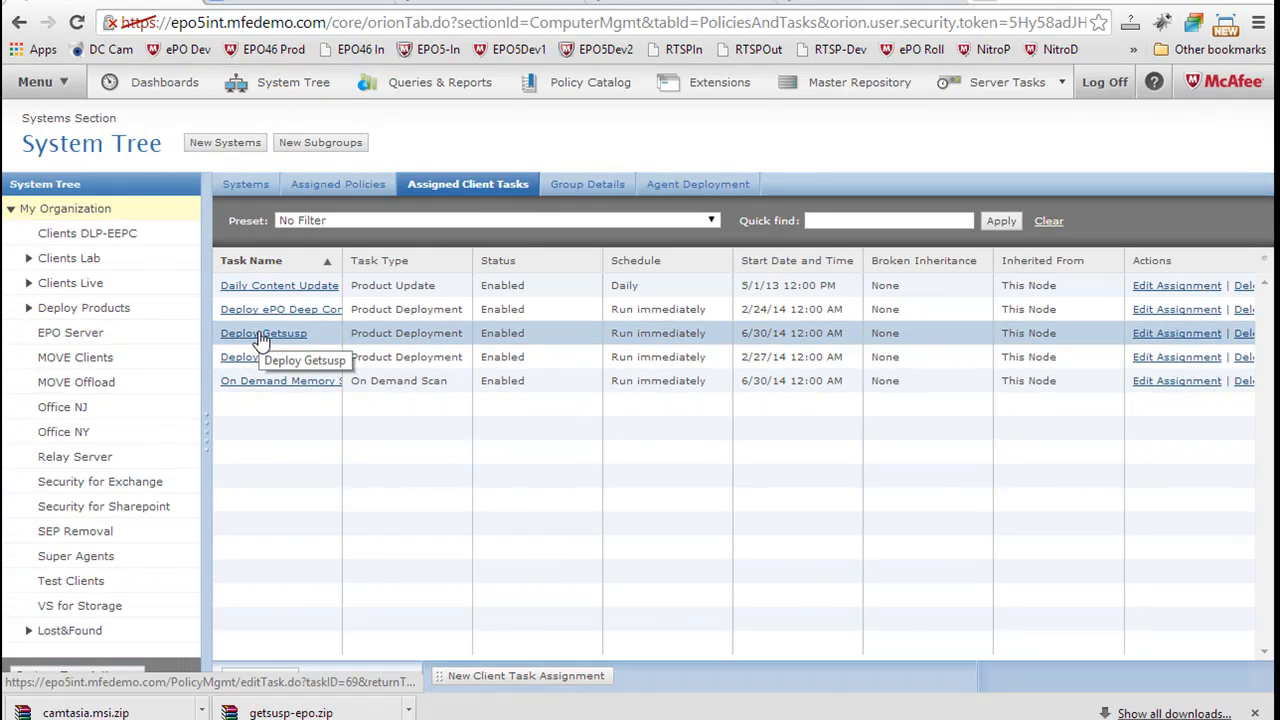
{"action": "left_click", "coordinate": [262, 334]}
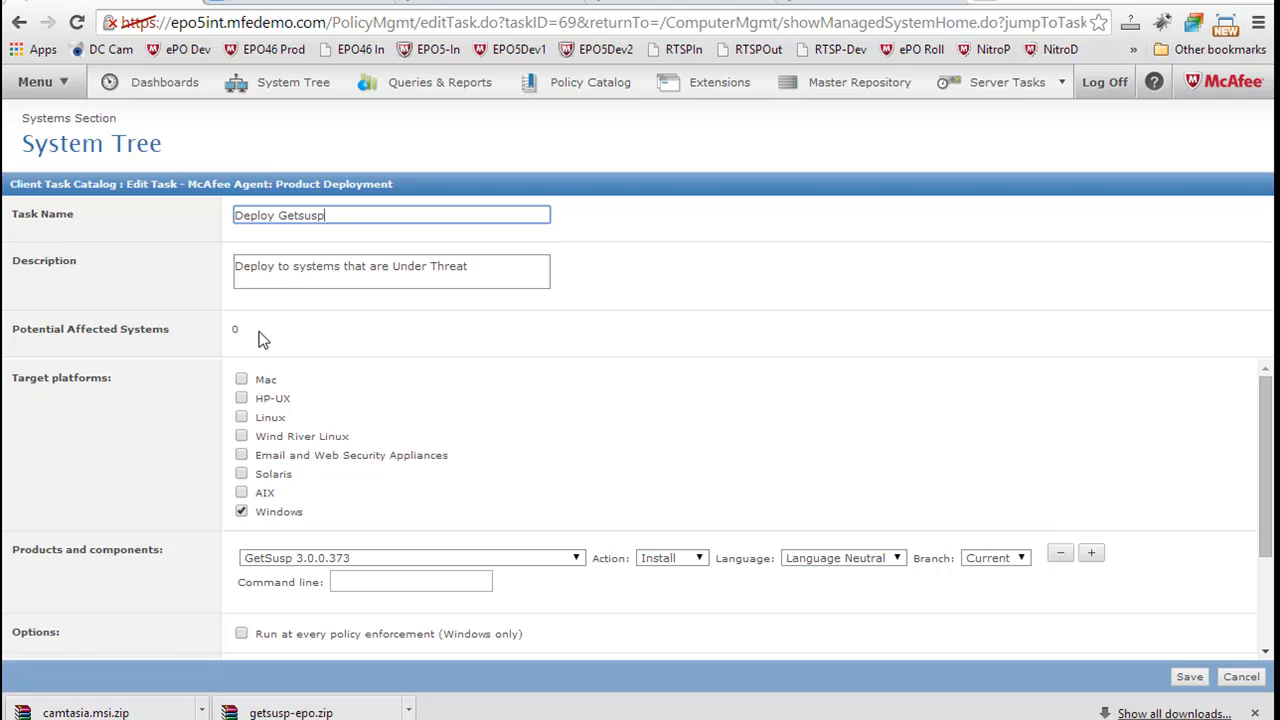
{"action": "left_click", "coordinate": [335, 558]}
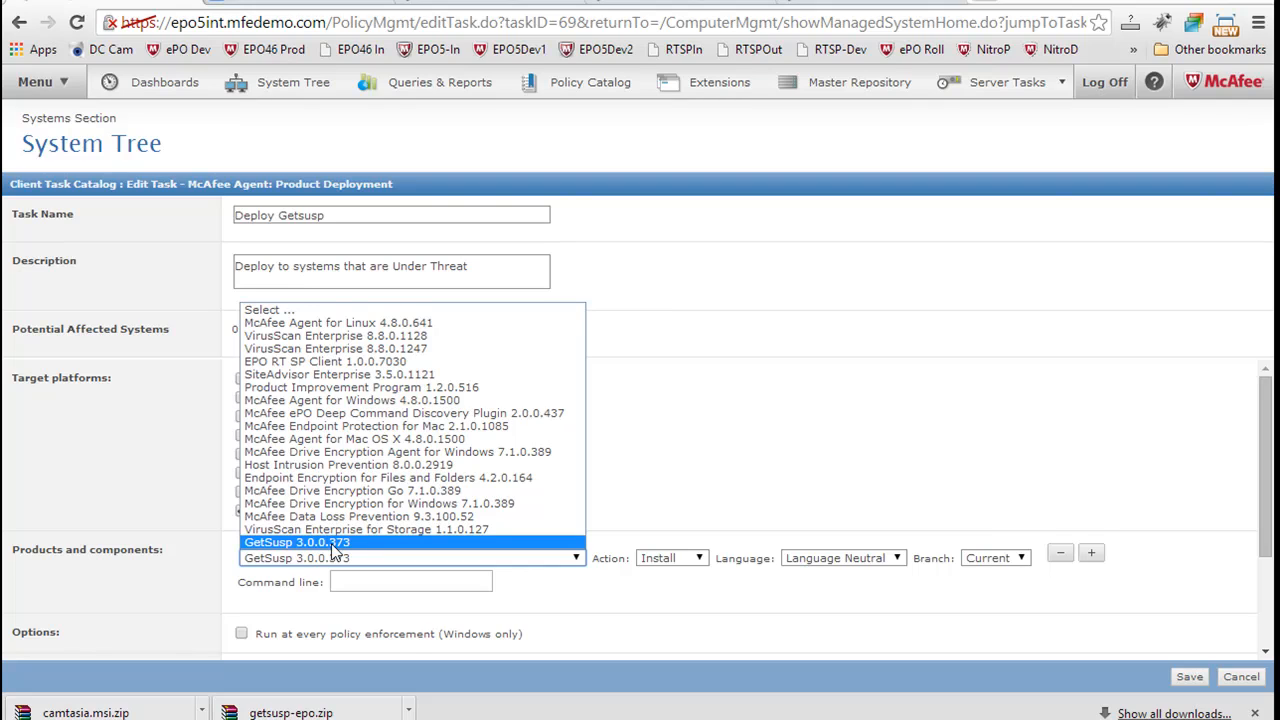
{"action": "left_click", "coordinate": [296, 544]}
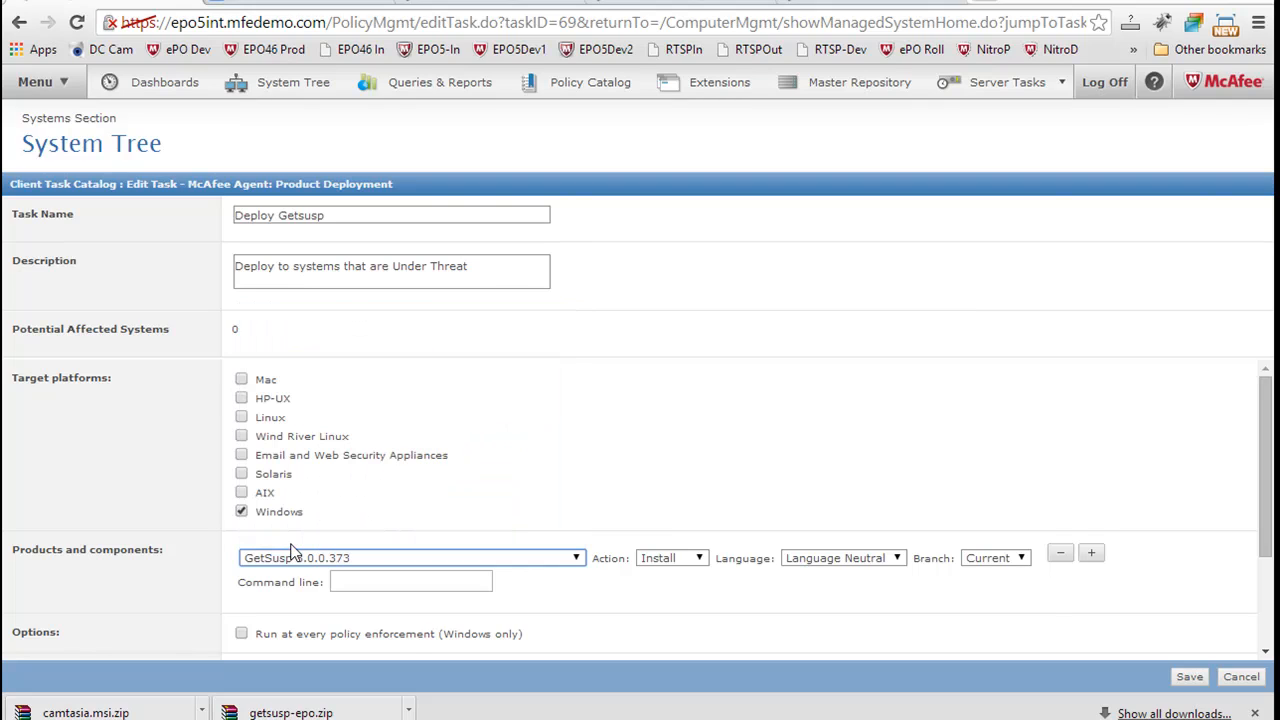
{"action": "left_click", "coordinate": [1240, 678]}
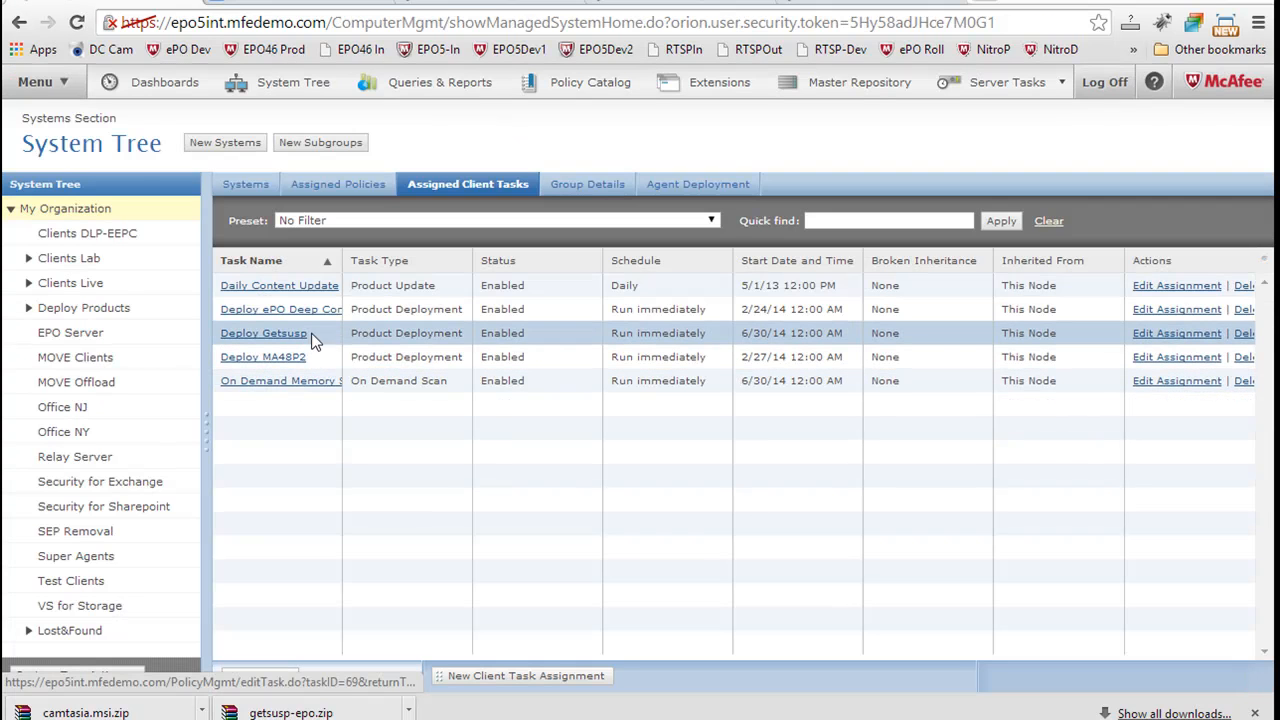
Step: Open the Deploy Getsusp task assignment and examine the tag criteria that limit which computers receive the task
{"action": "left_click", "coordinate": [1178, 335]}
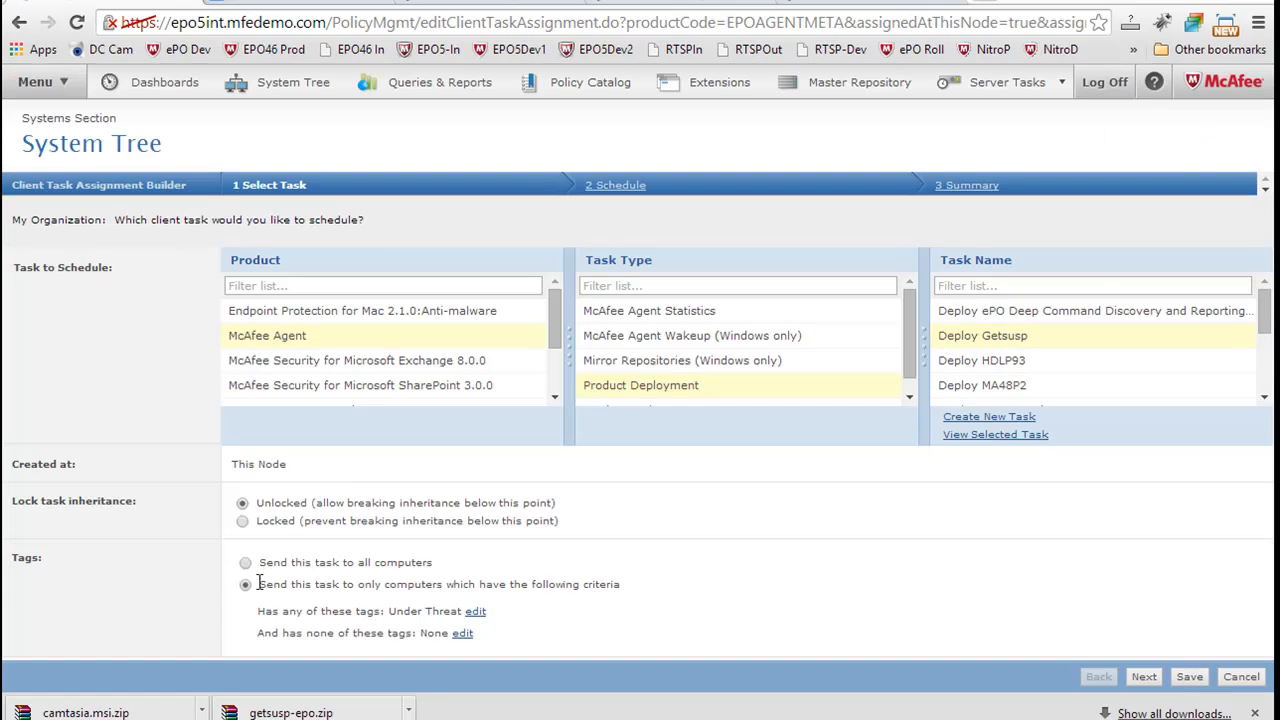
{"action": "left_click_drag", "start_coordinate": [357, 585], "coordinate": [609, 584]}
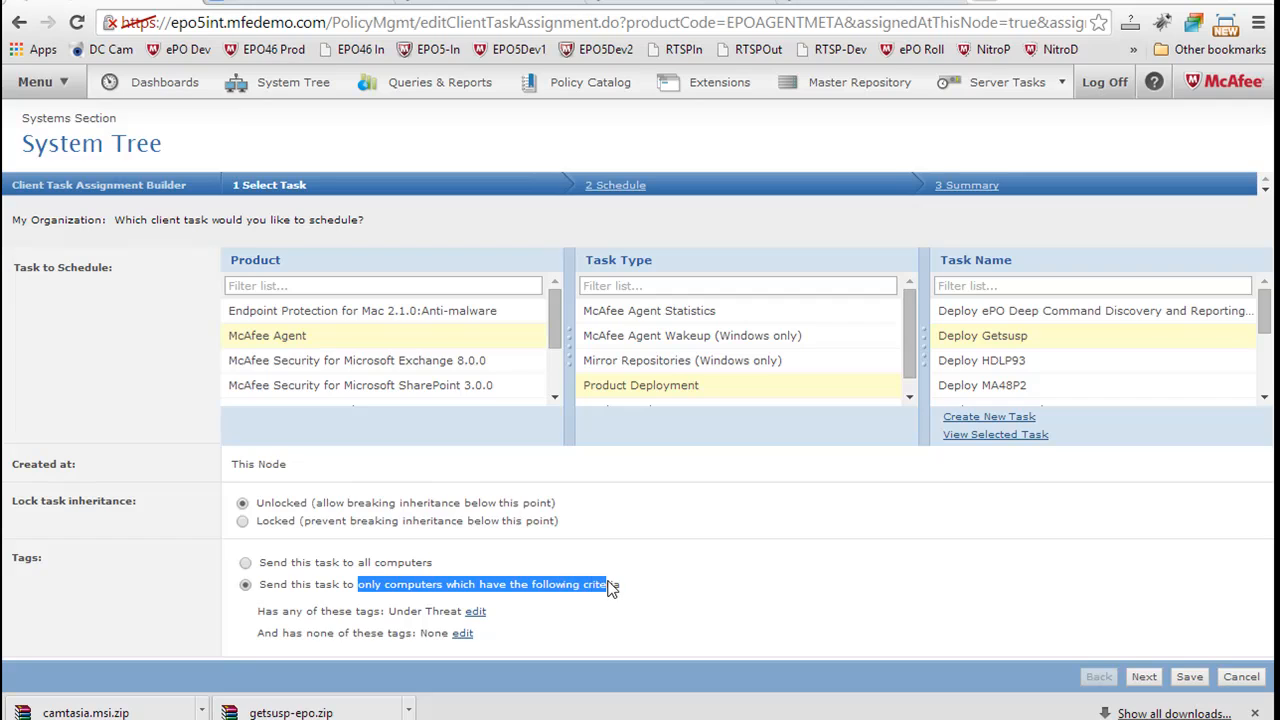
{"action": "left_click", "coordinate": [560, 590]}
{"action": "left_click_drag", "start_coordinate": [389, 614], "coordinate": [461, 612]}
{"action": "left_click", "coordinate": [463, 612]}
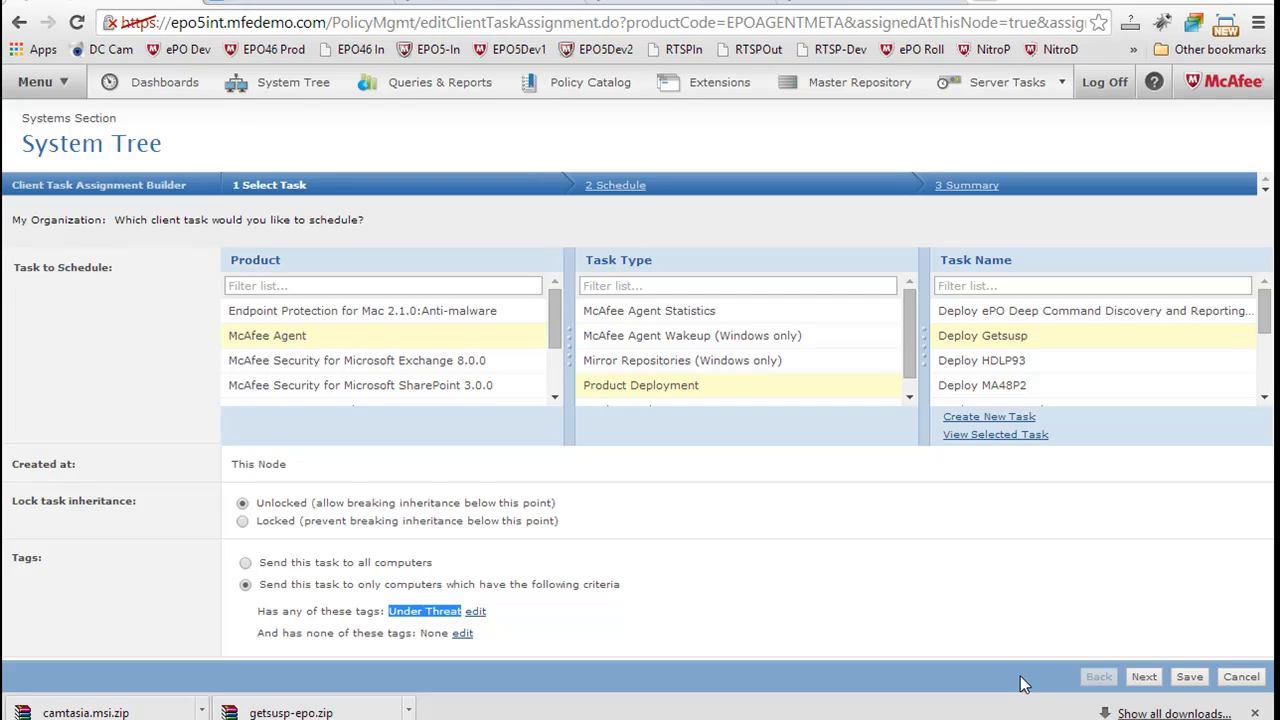
Step: Cancel the task assignment edit and list the My Organization systems with the This Group and All Subgroups preset
{"action": "left_click", "coordinate": [1242, 678]}
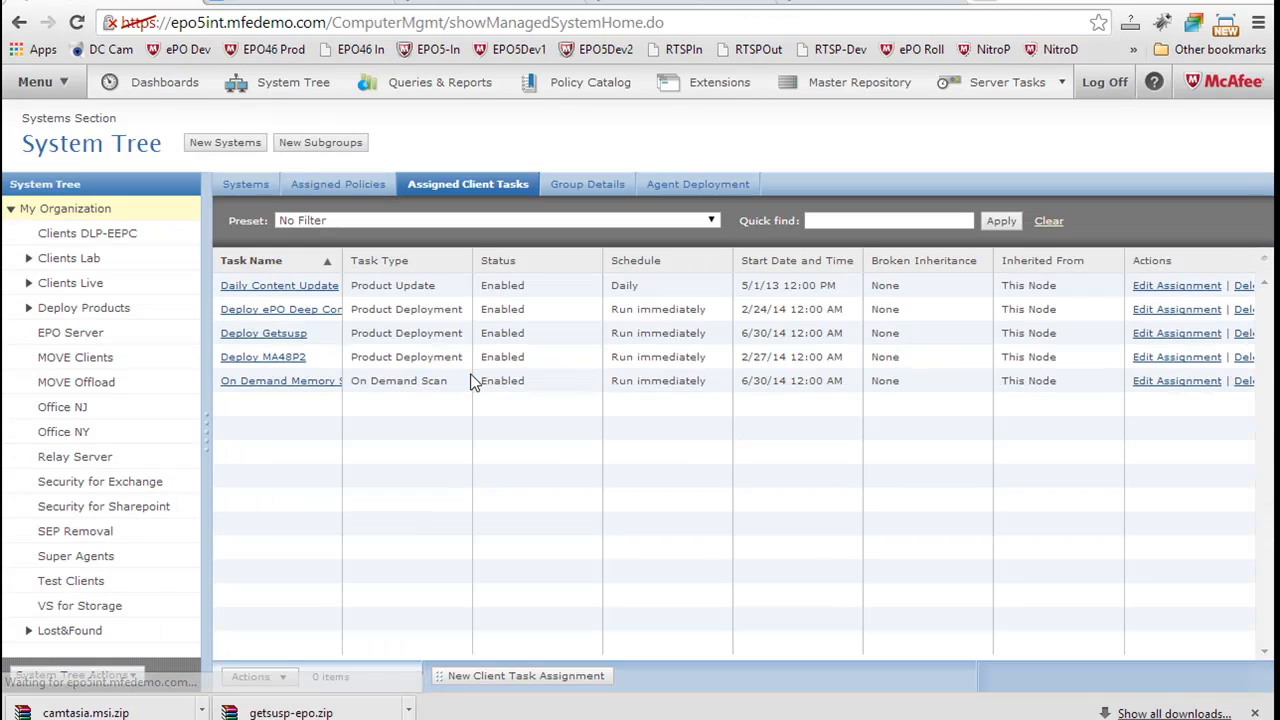
{"action": "left_click", "coordinate": [244, 194]}
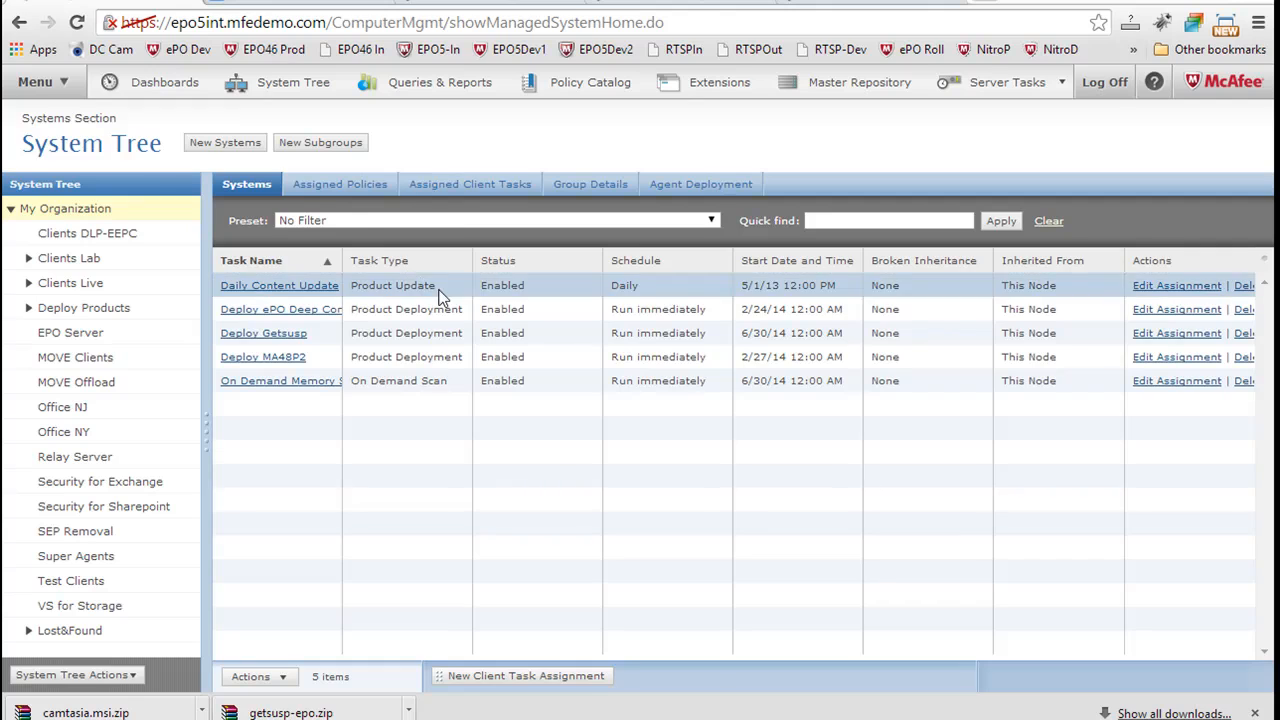
{"action": "left_click", "coordinate": [344, 226]}
{"action": "left_click", "coordinate": [356, 251]}
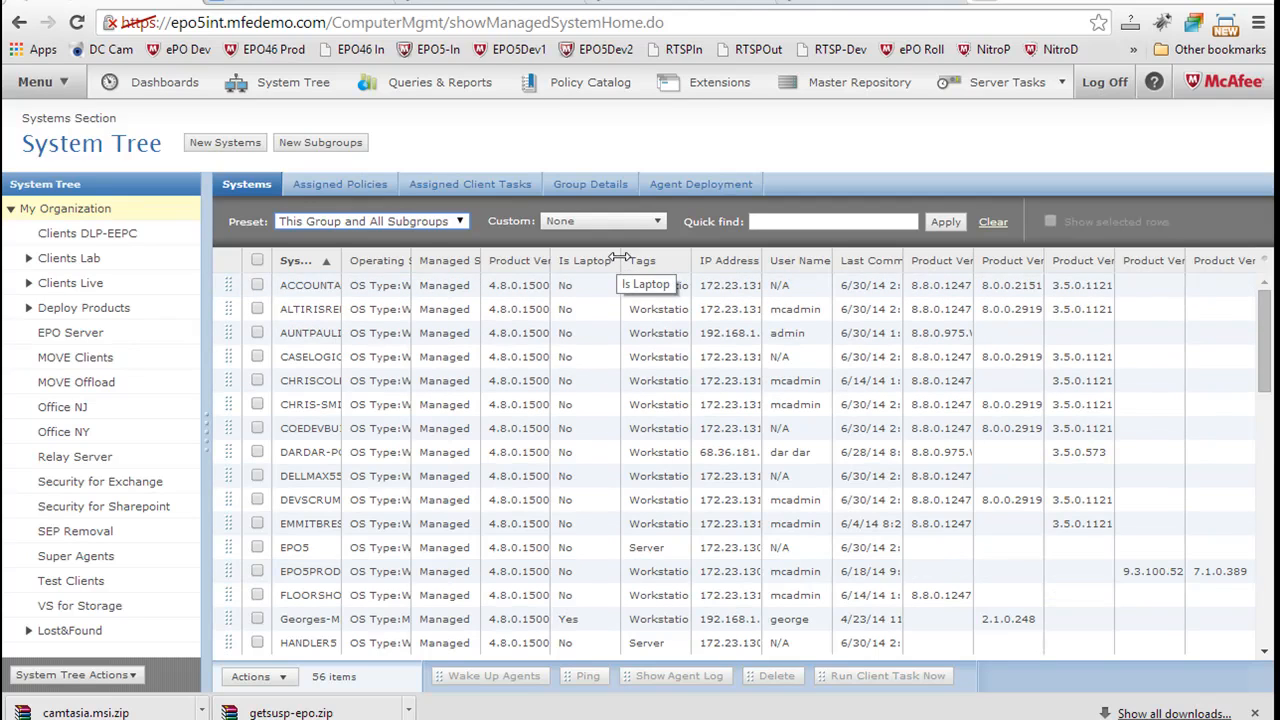
Step: Narrow the Is Laptop column to give Tags more room, and examine the tags assigned to the listed systems
{"action": "left_click_drag", "start_coordinate": [620, 258], "coordinate": [581, 264]}
{"action": "scroll", "coordinate": [665, 485], "scroll_direction": "down", "scroll_amount": 3}
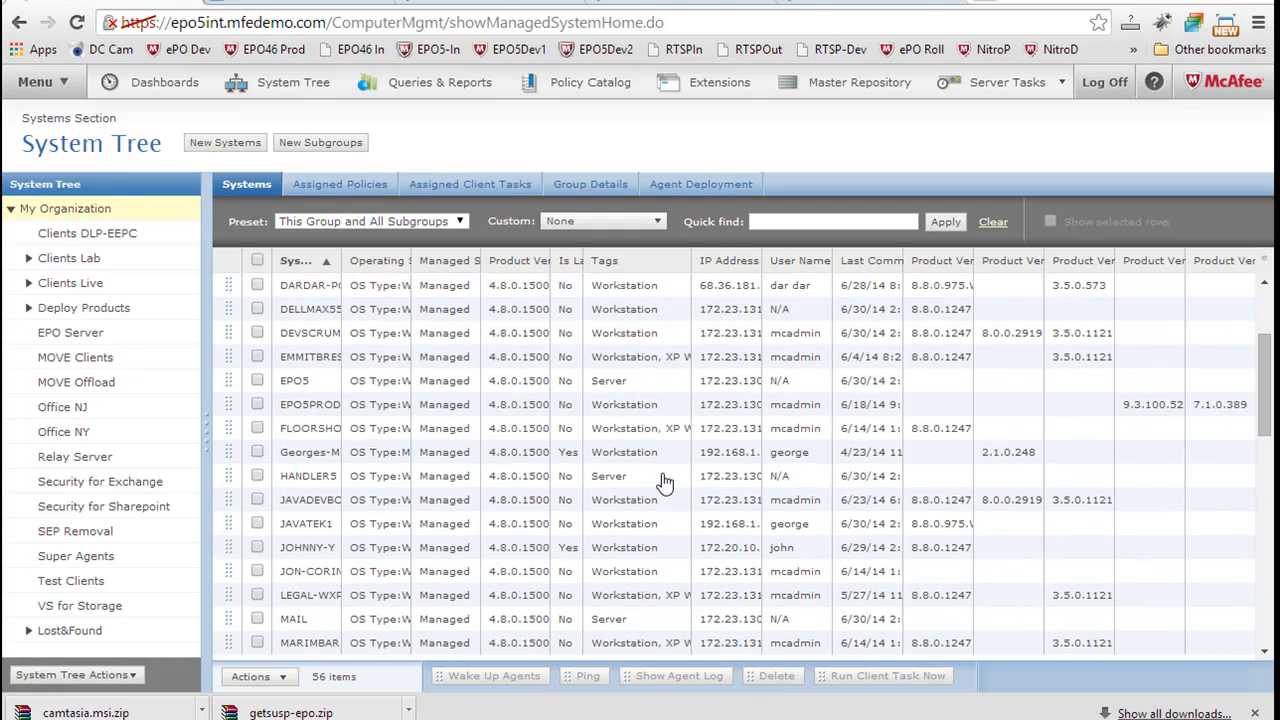
{"action": "scroll", "coordinate": [665, 483], "scroll_direction": "down", "scroll_amount": 1}
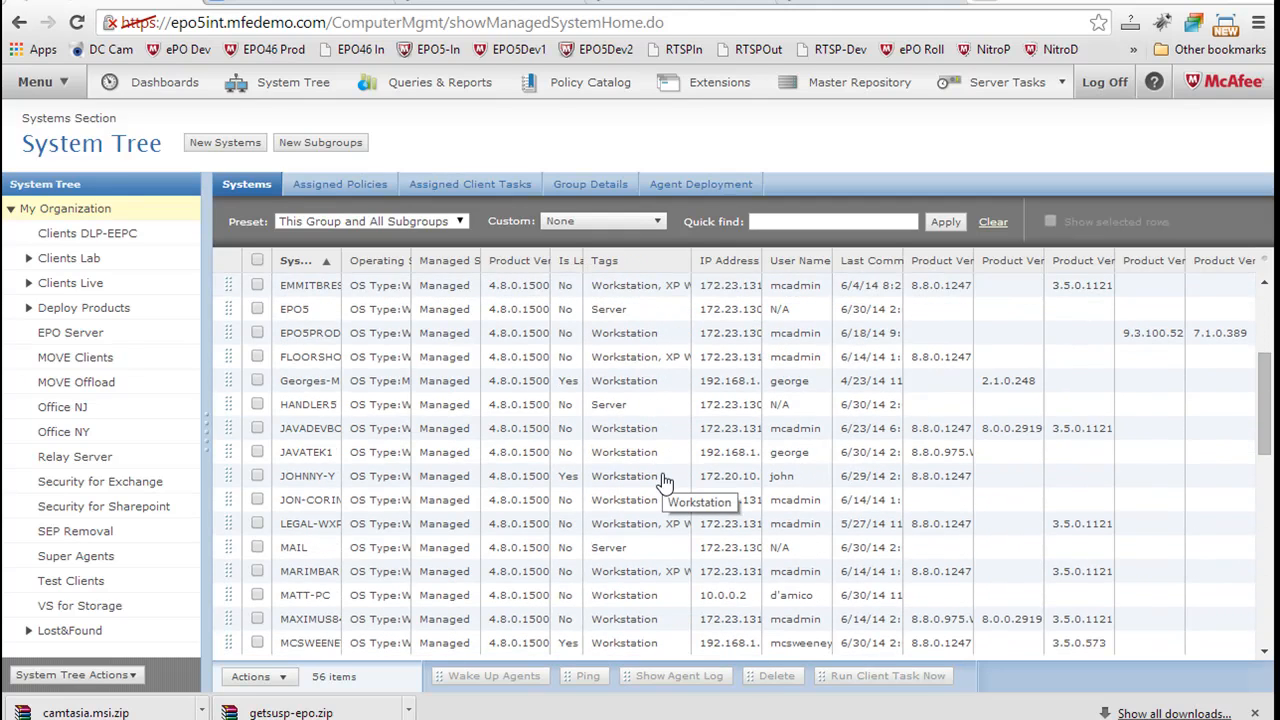
{"action": "left_click", "coordinate": [665, 477]}
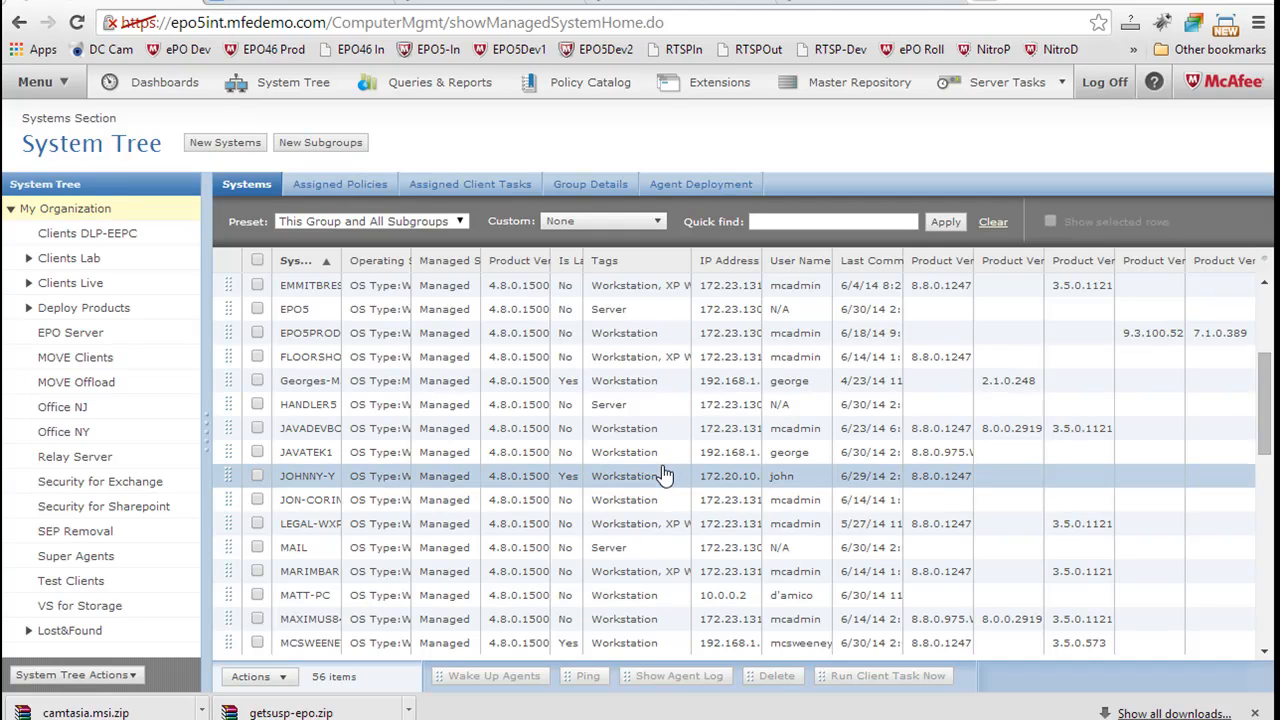
{"action": "scroll", "coordinate": [665, 476], "scroll_direction": "down", "scroll_amount": 1}
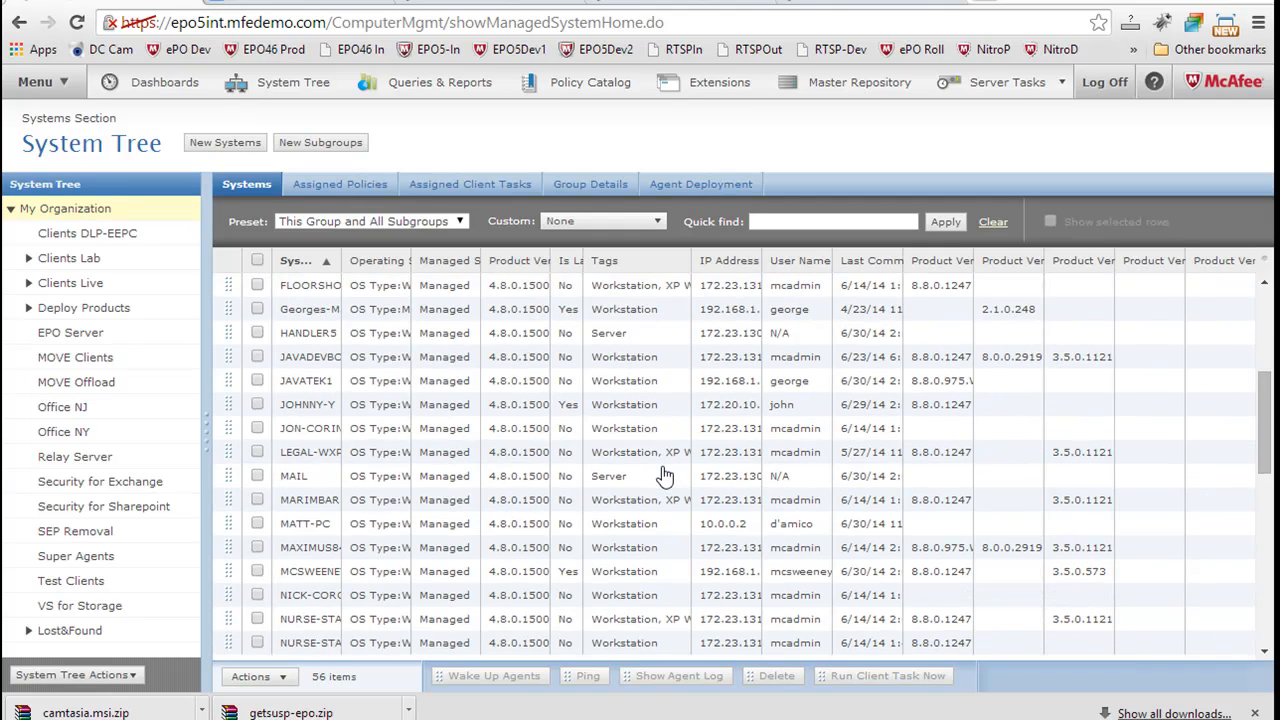